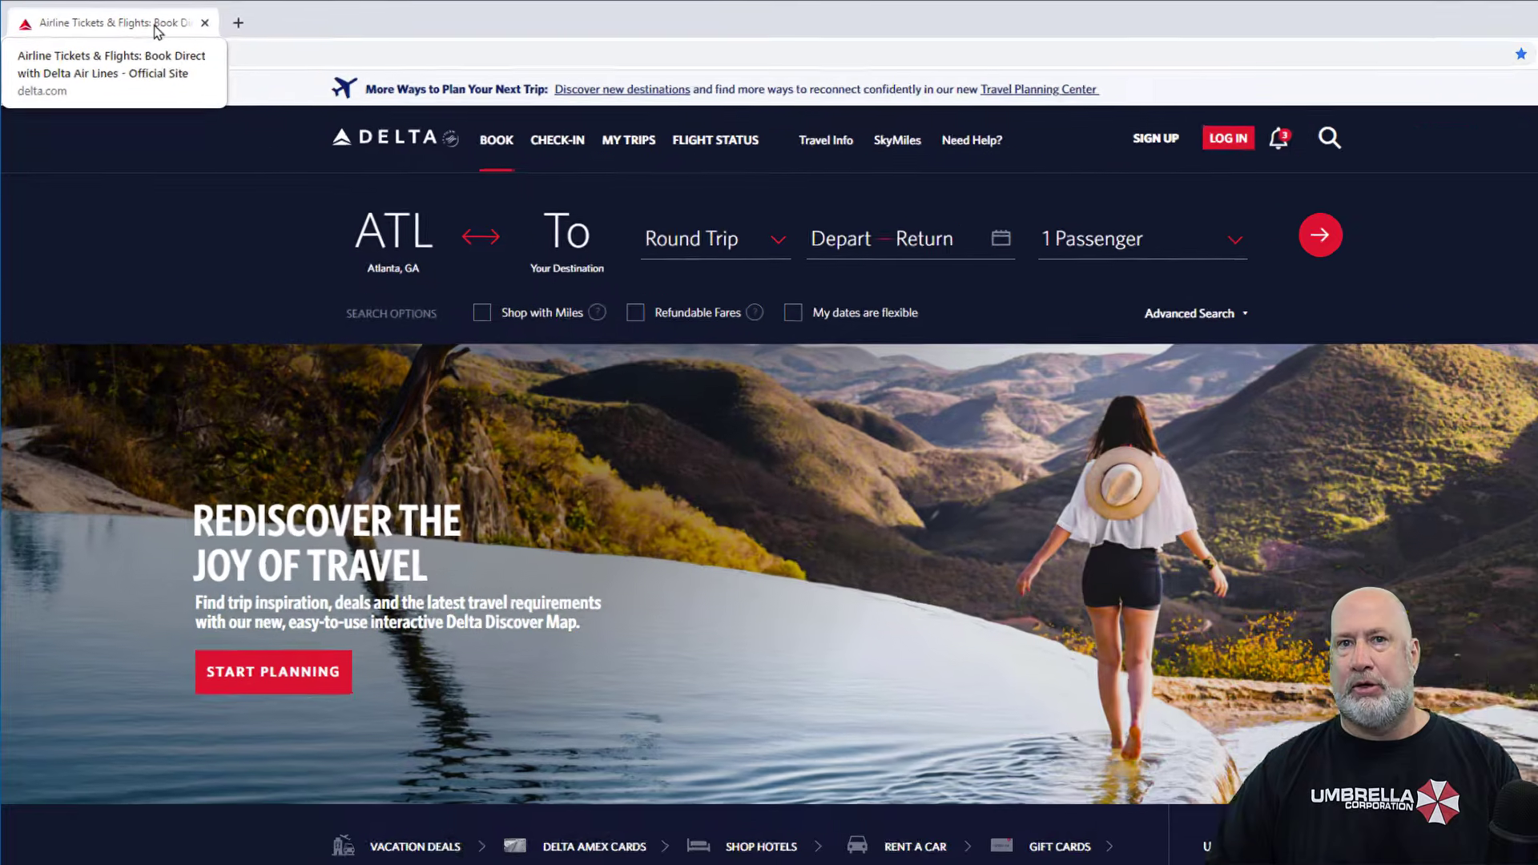
Add the Delta tab to a new tab group named Airfare and colour the group blue.
right_click(142, 26)
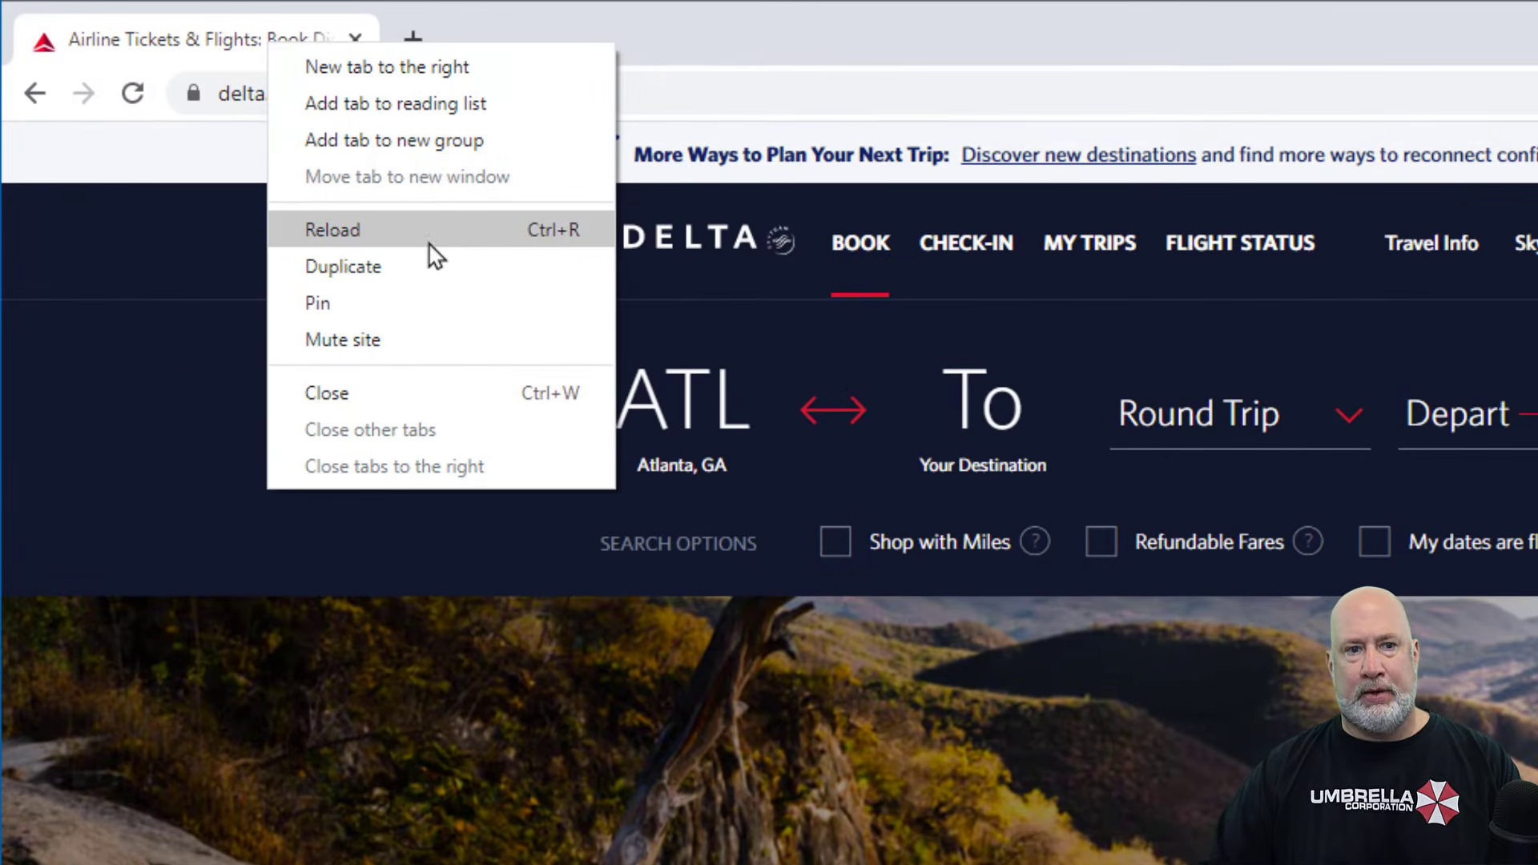
click(442, 150)
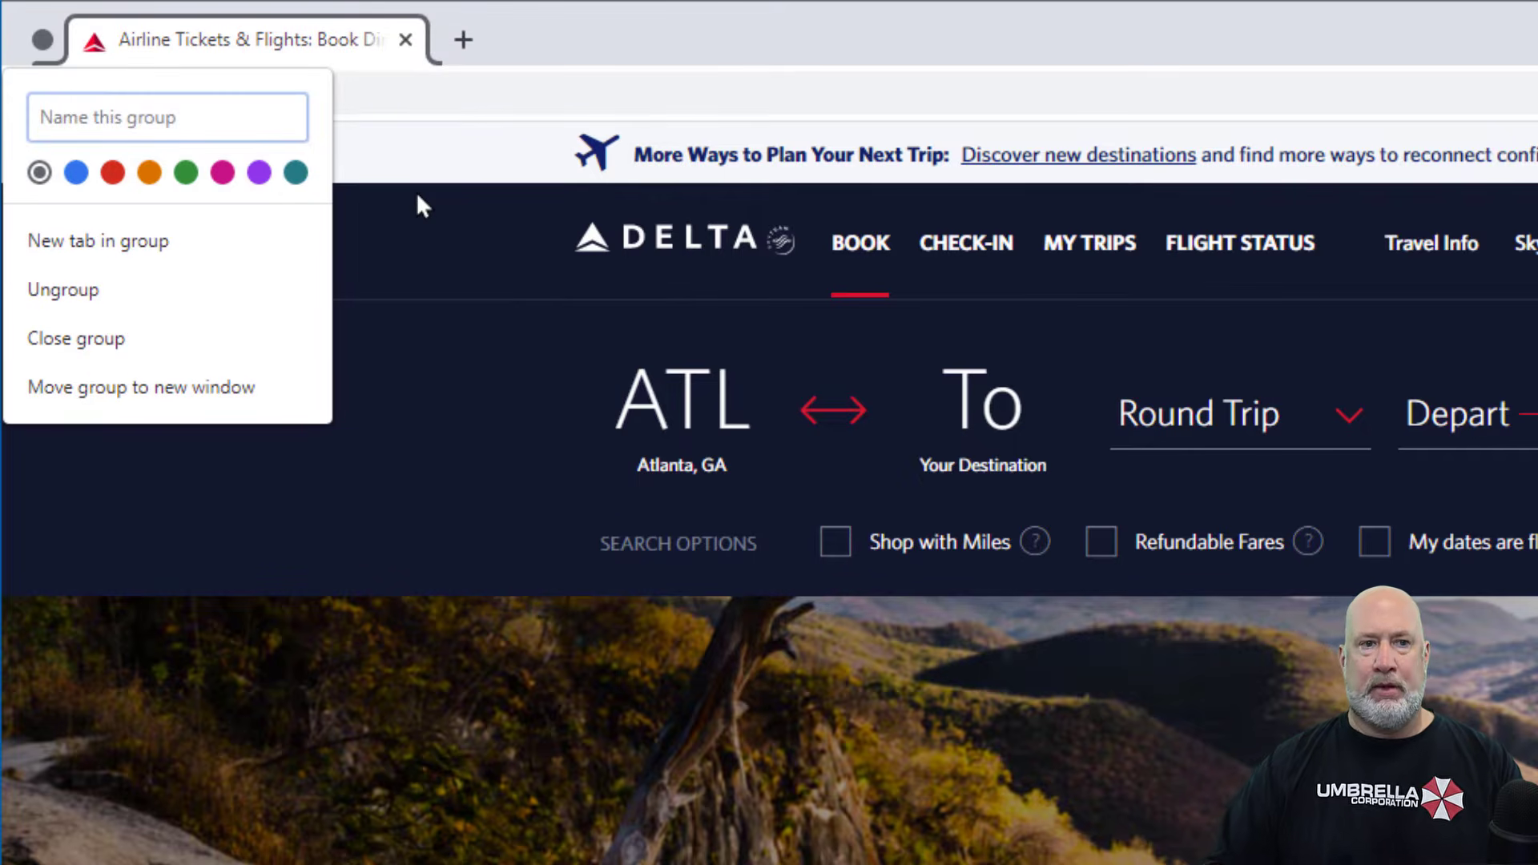
text(Airfare)
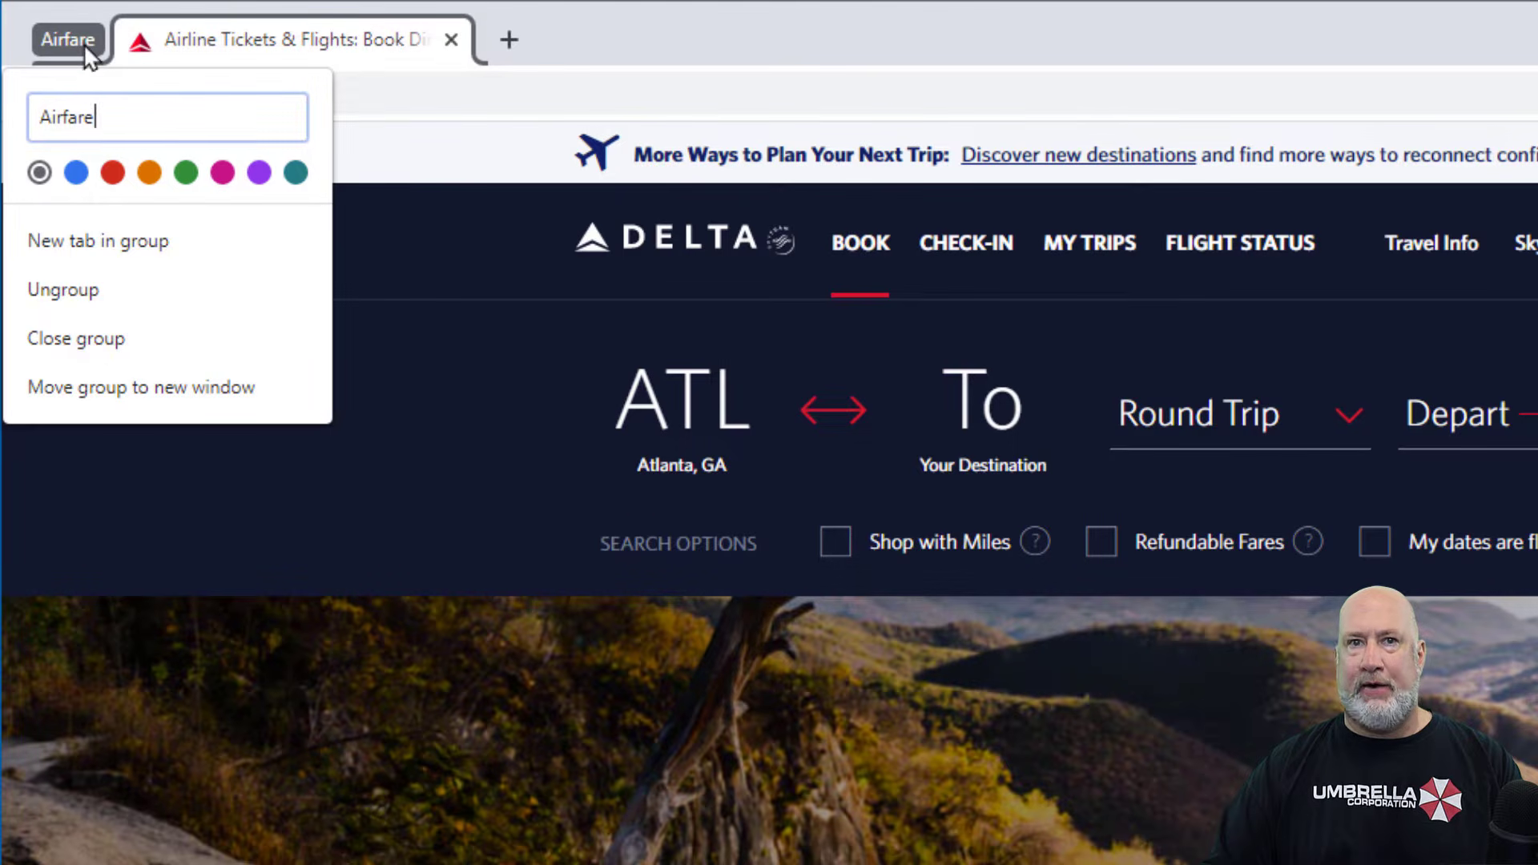
click(78, 173)
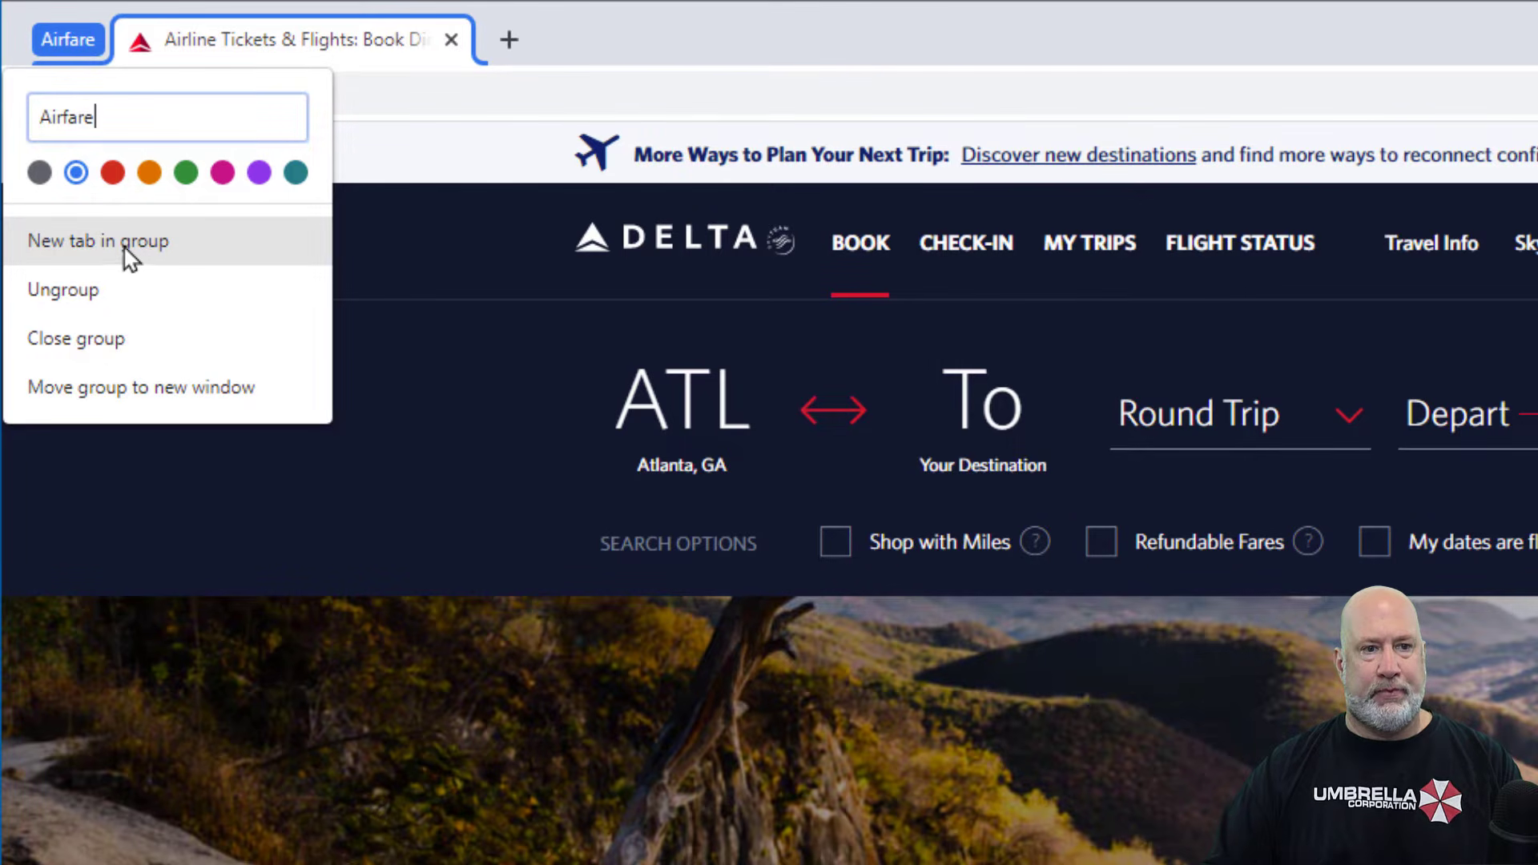
key(Escape)
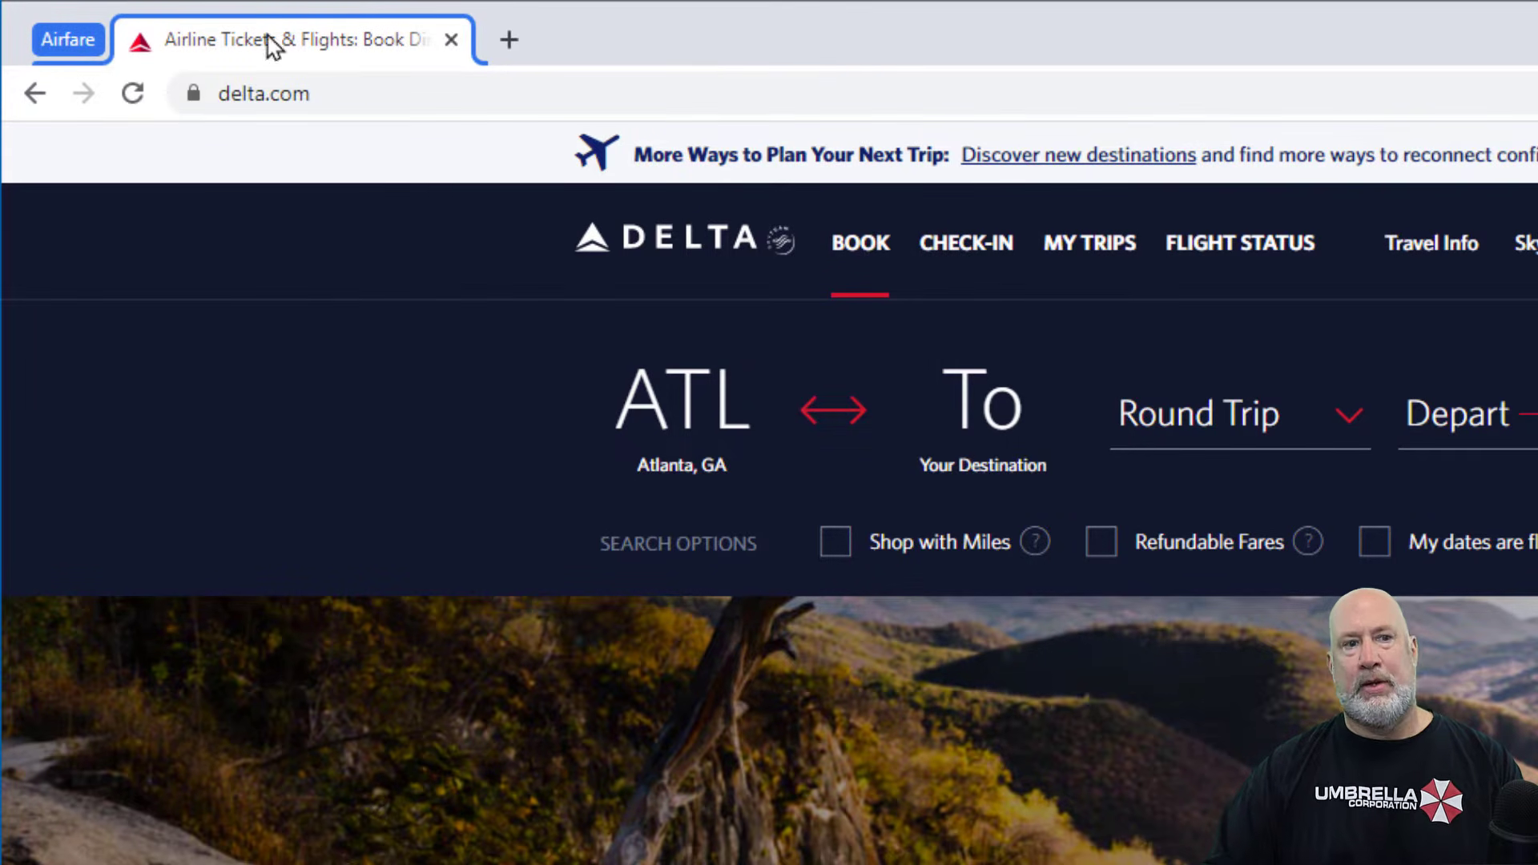
Open southwest.com in a new tab.
click(507, 41)
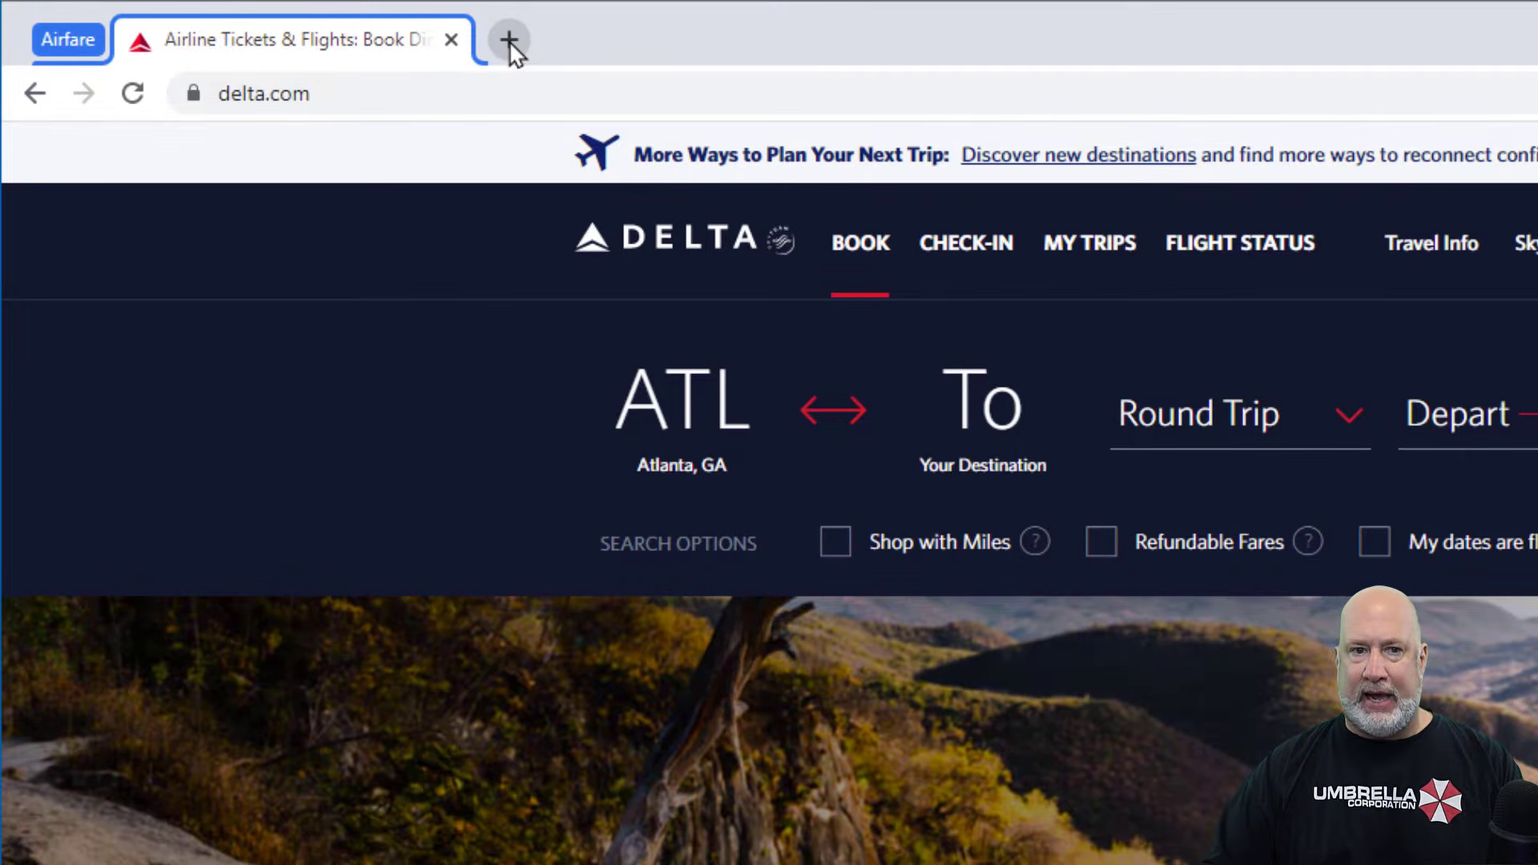
click(522, 95)
text(southwest.com)
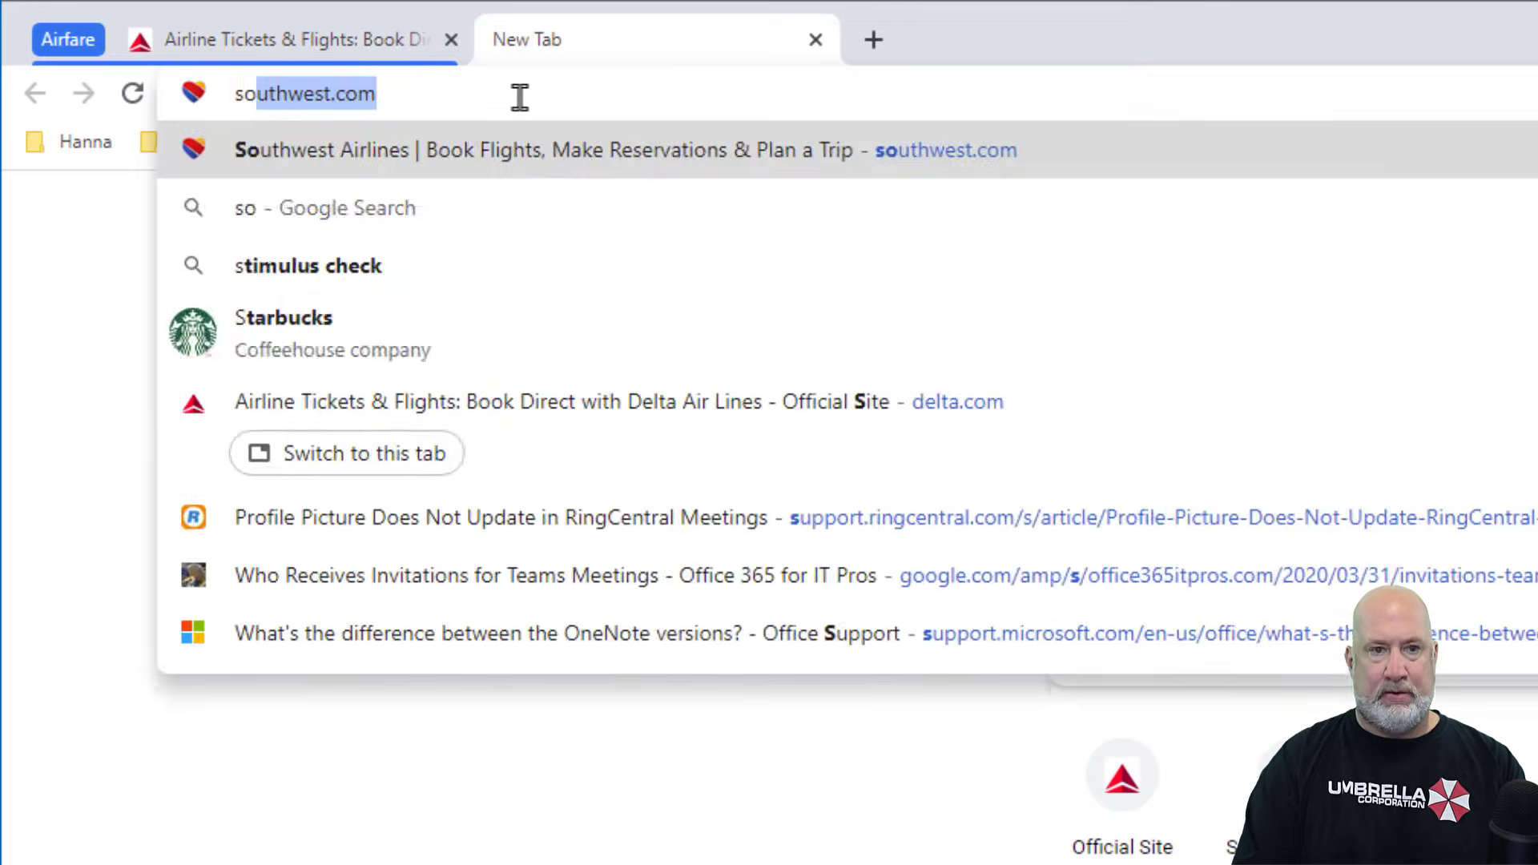
key(Return)
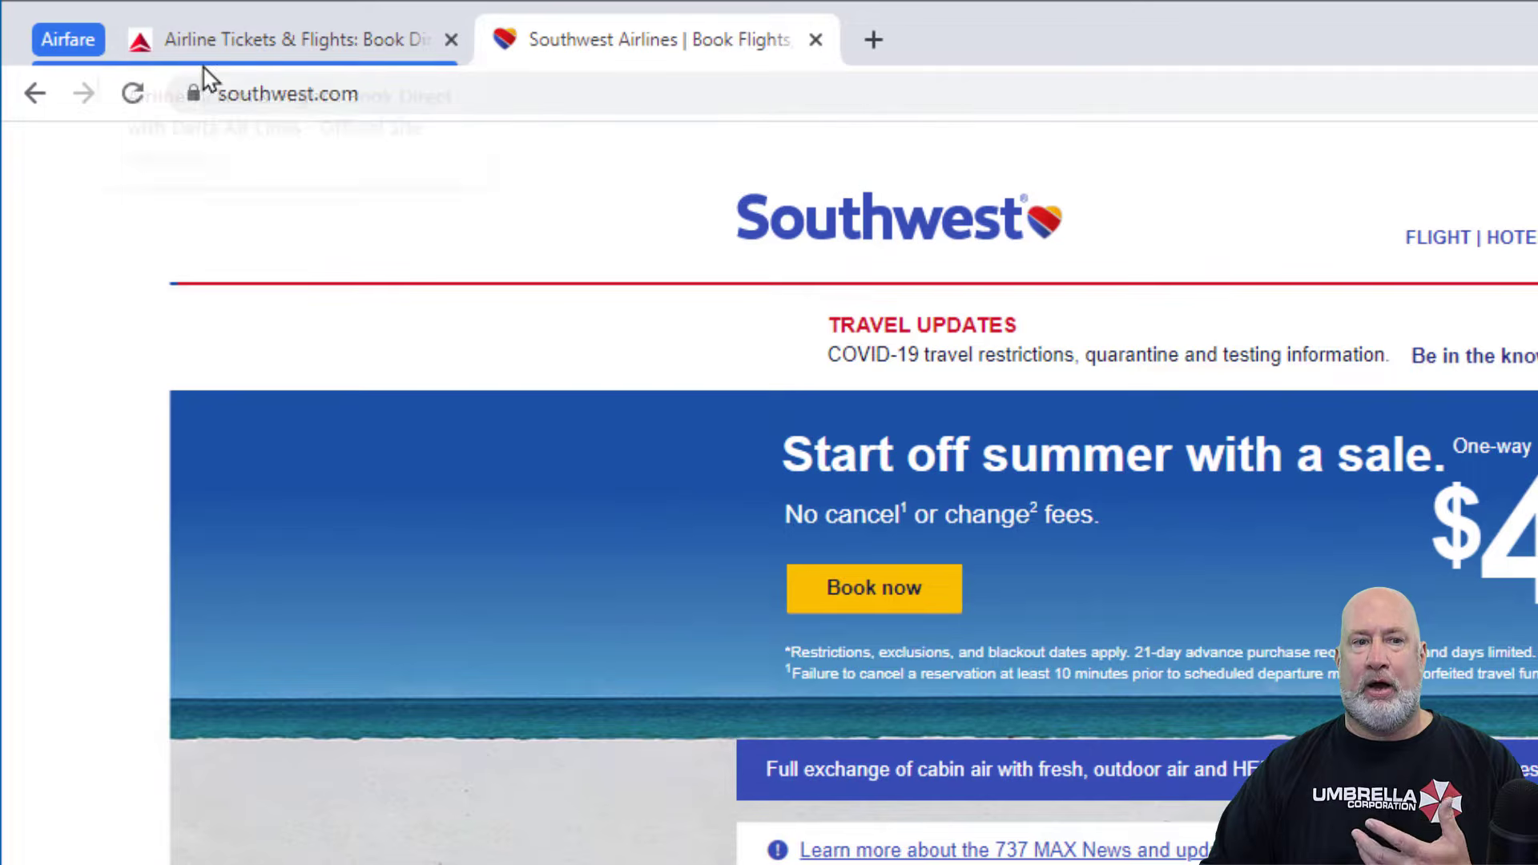
Add the Southwest Airlines tab to the existing Airfare group and switch between the group's two tabs.
right_click(675, 39)
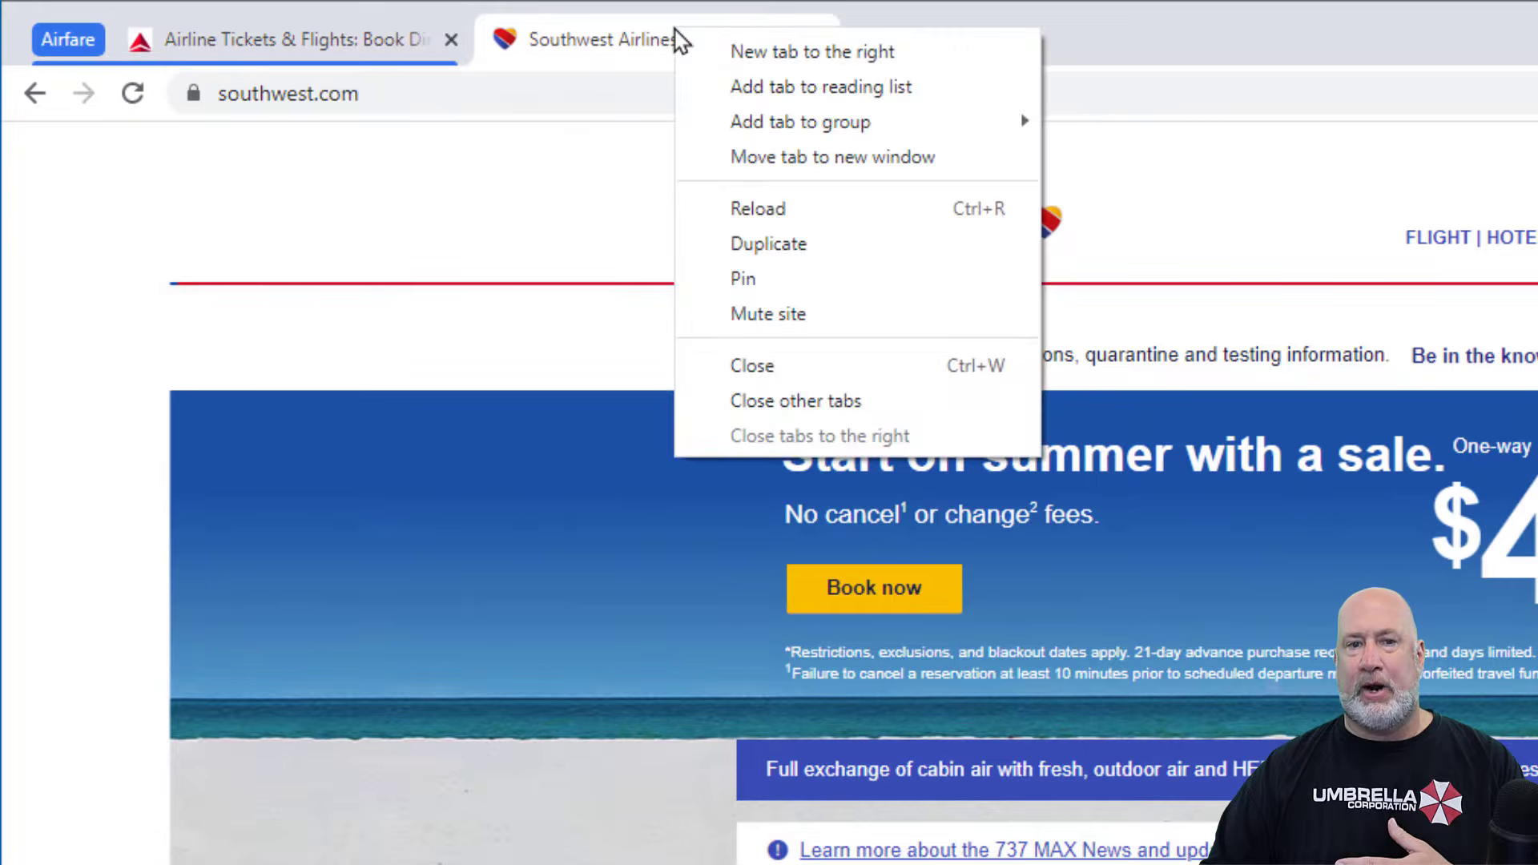
mouse_move(781, 135)
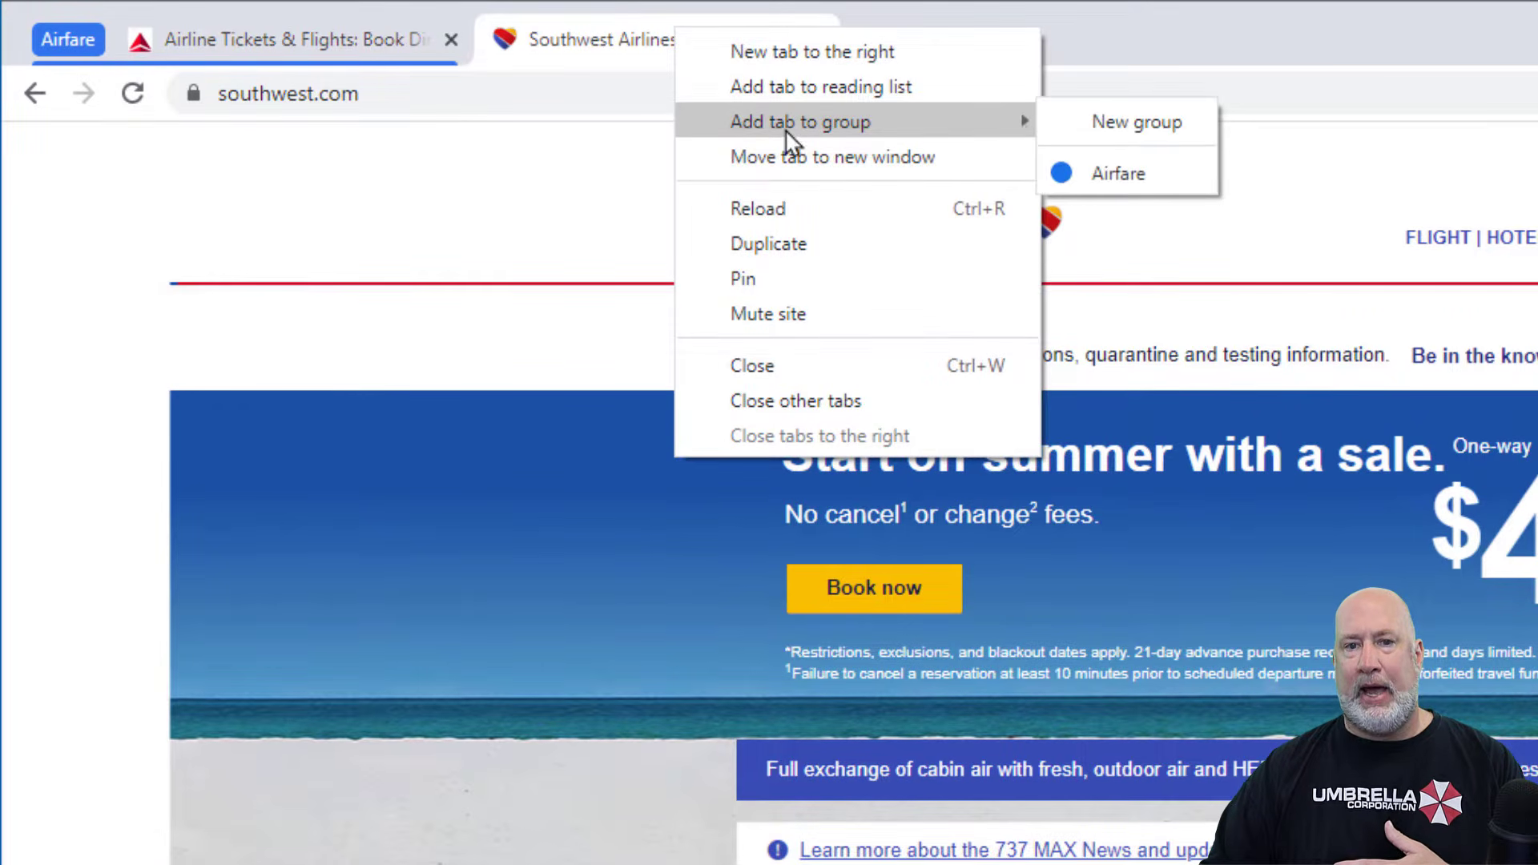
click(1139, 186)
click(396, 40)
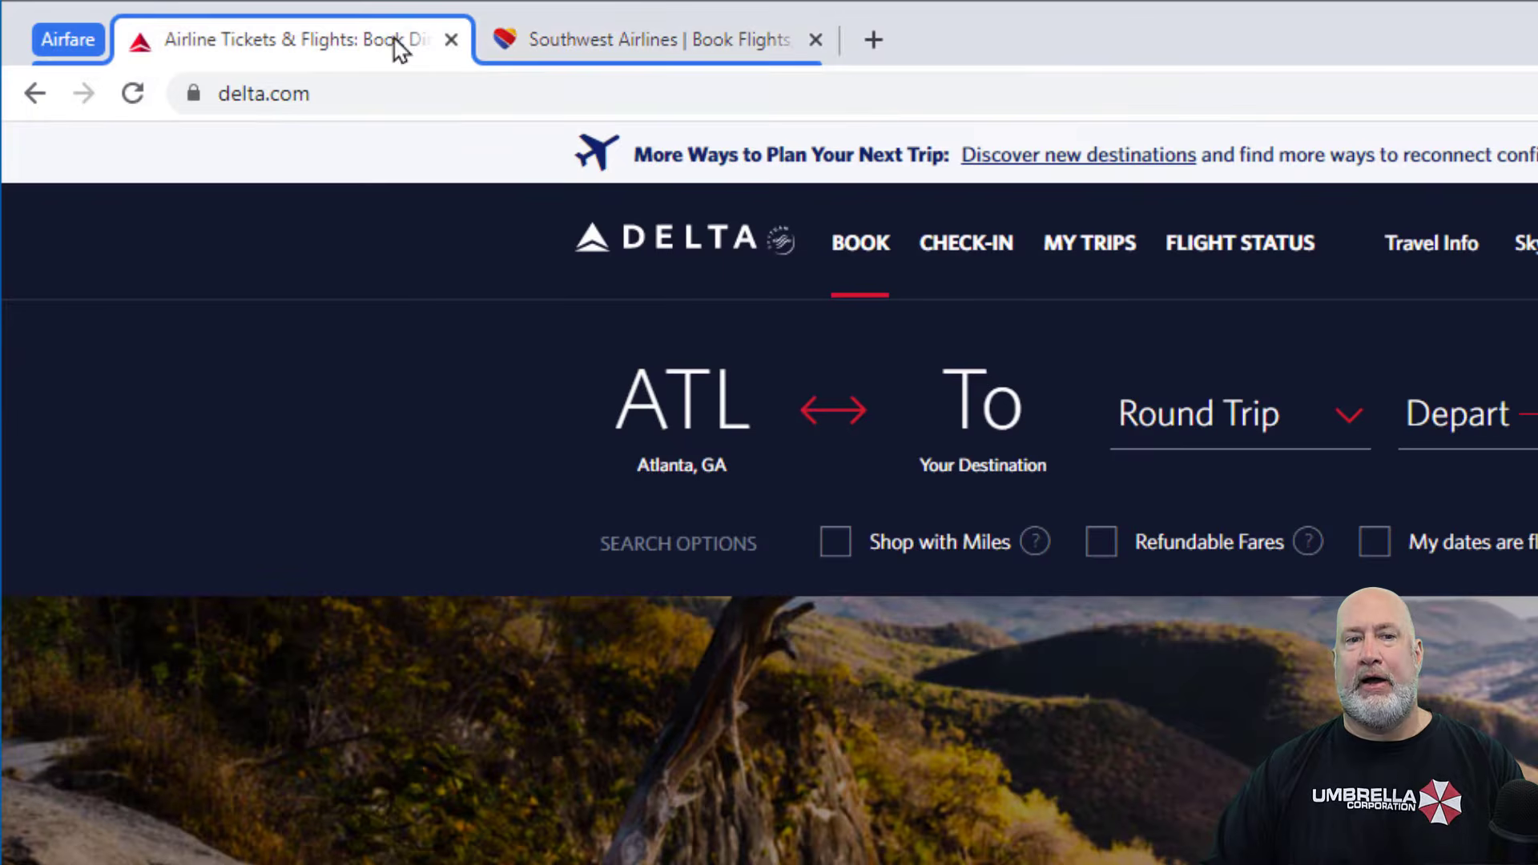
click(585, 36)
click(427, 46)
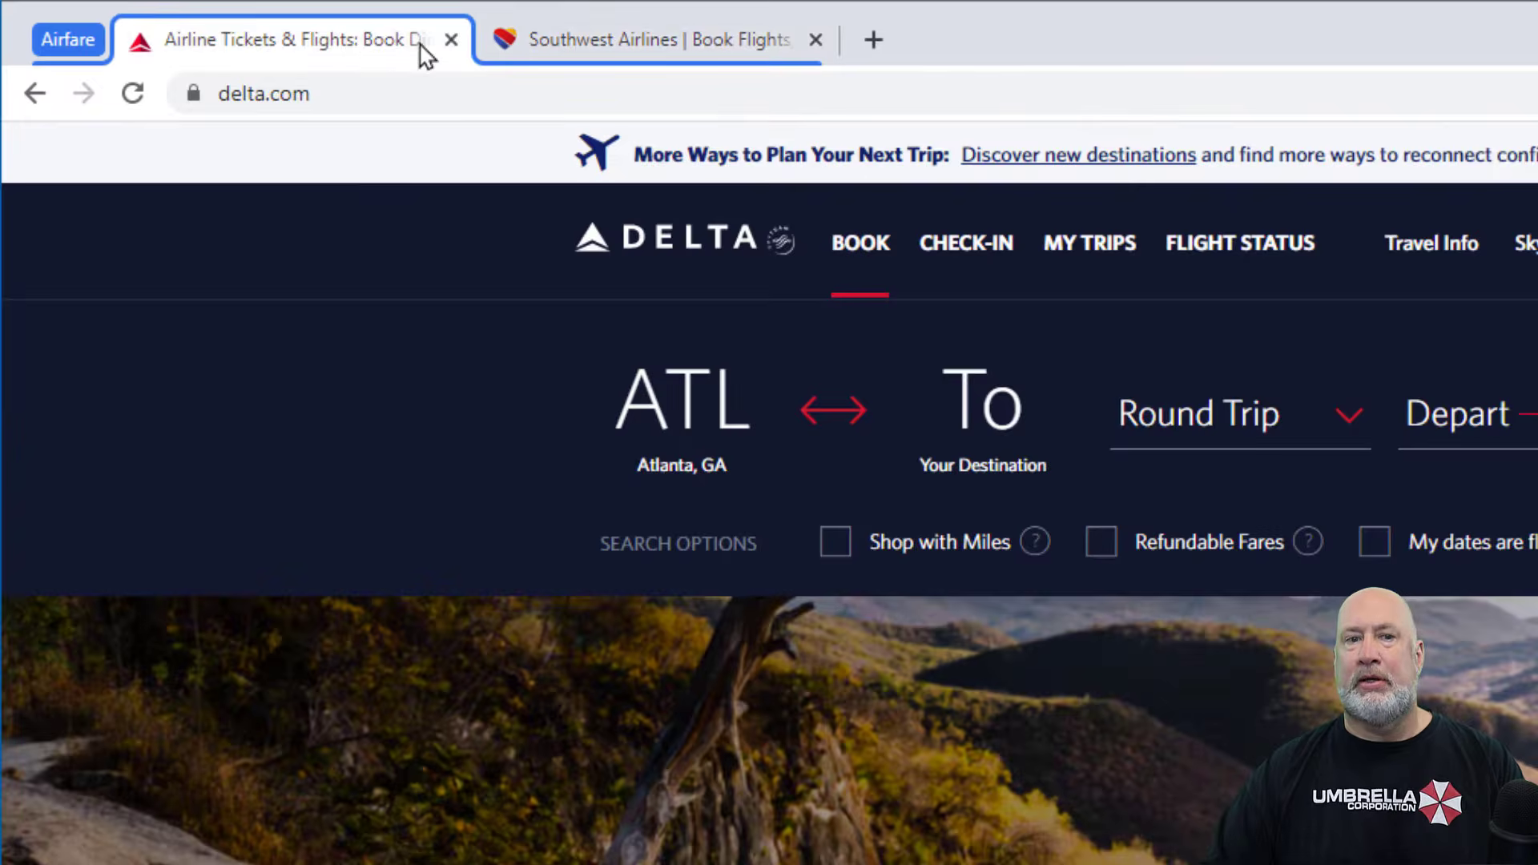
Open hotels.com in a new tab.
click(875, 42)
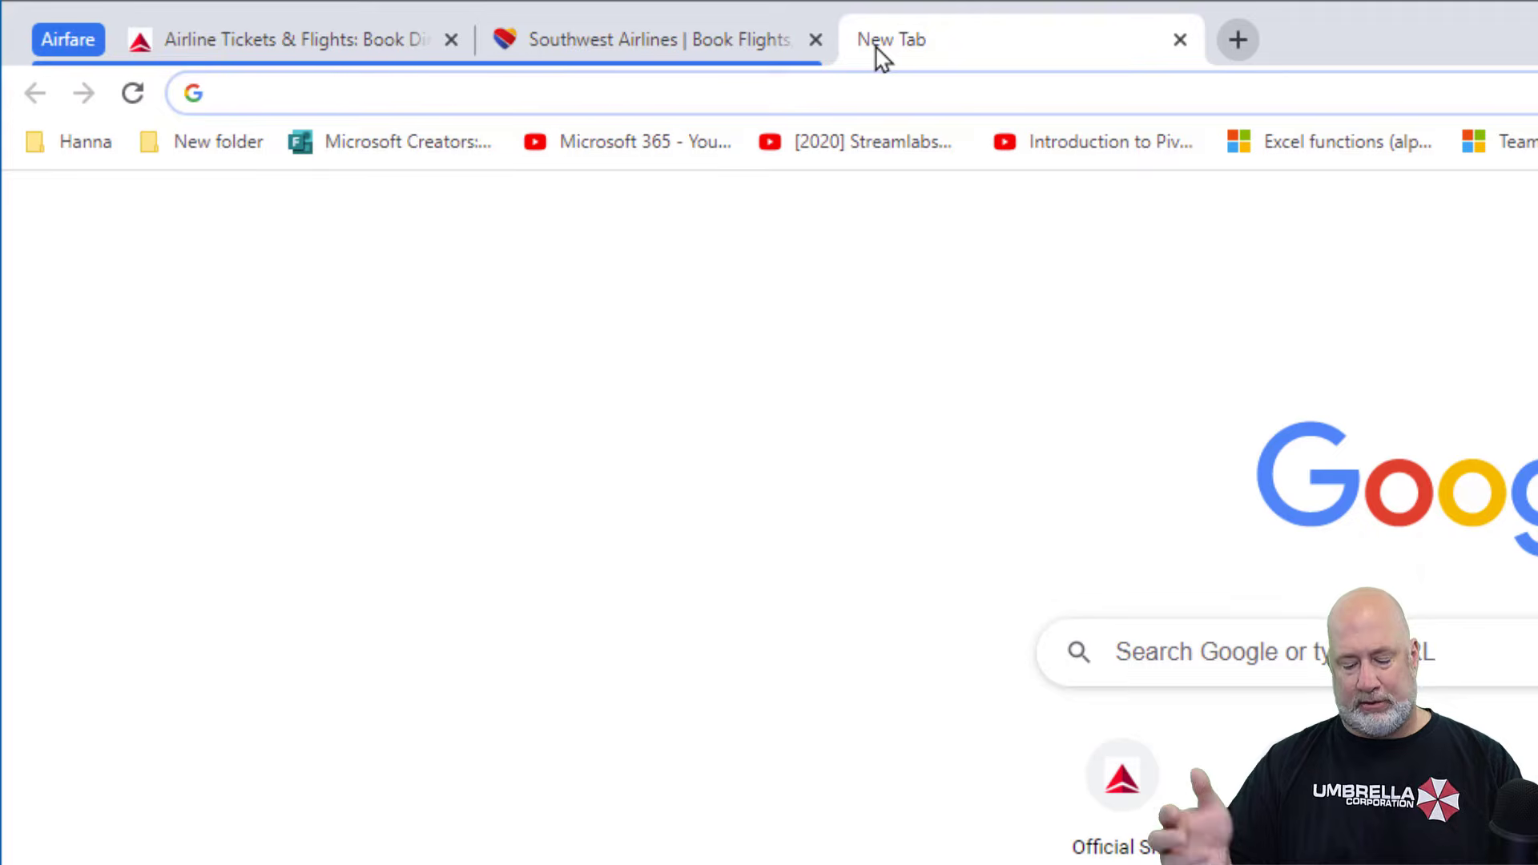
text(hotels.com)
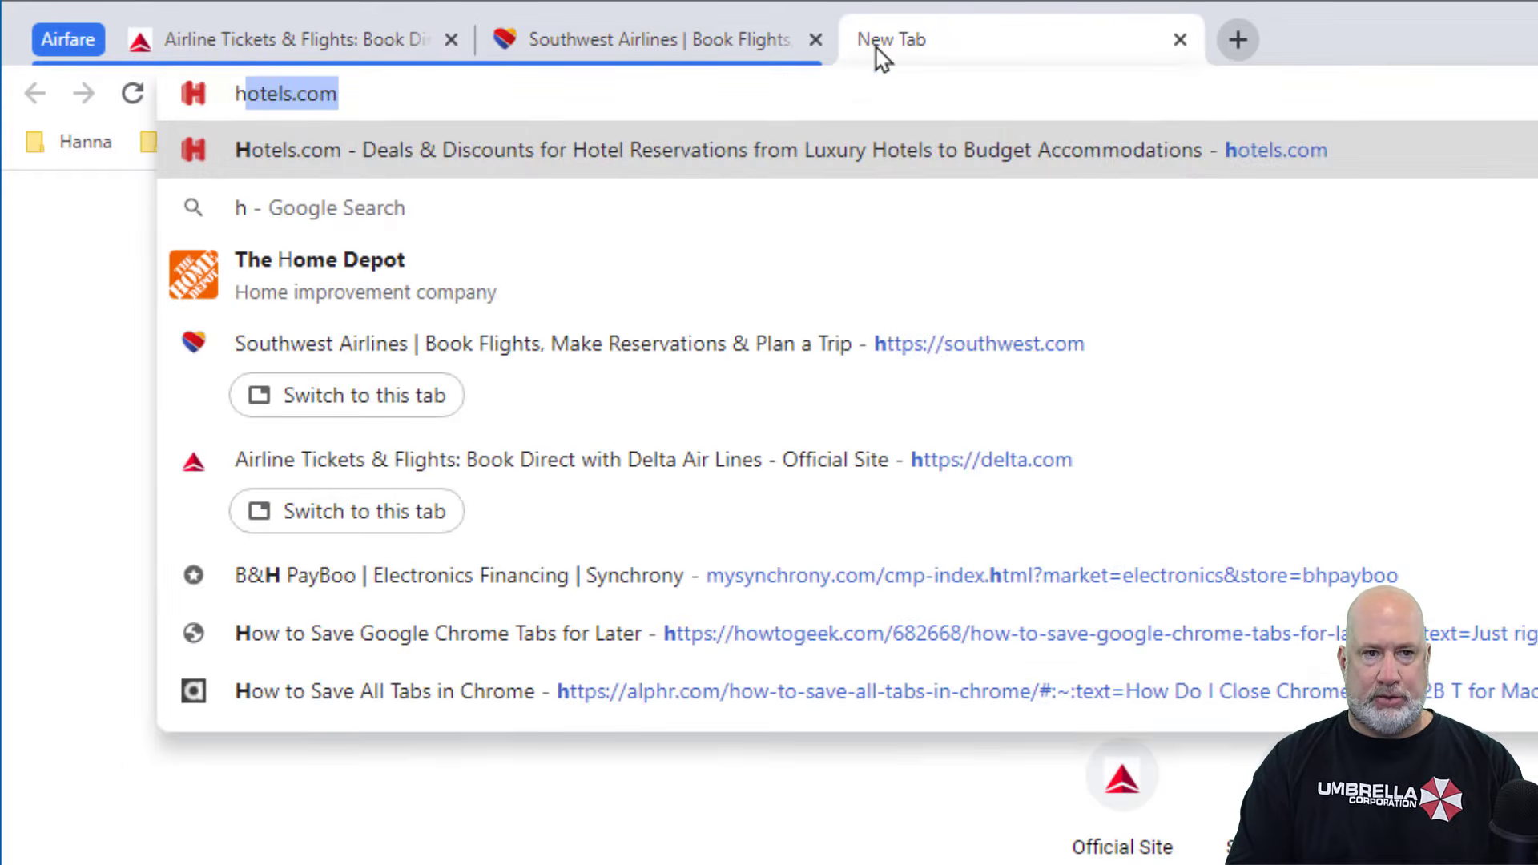
key(Return)
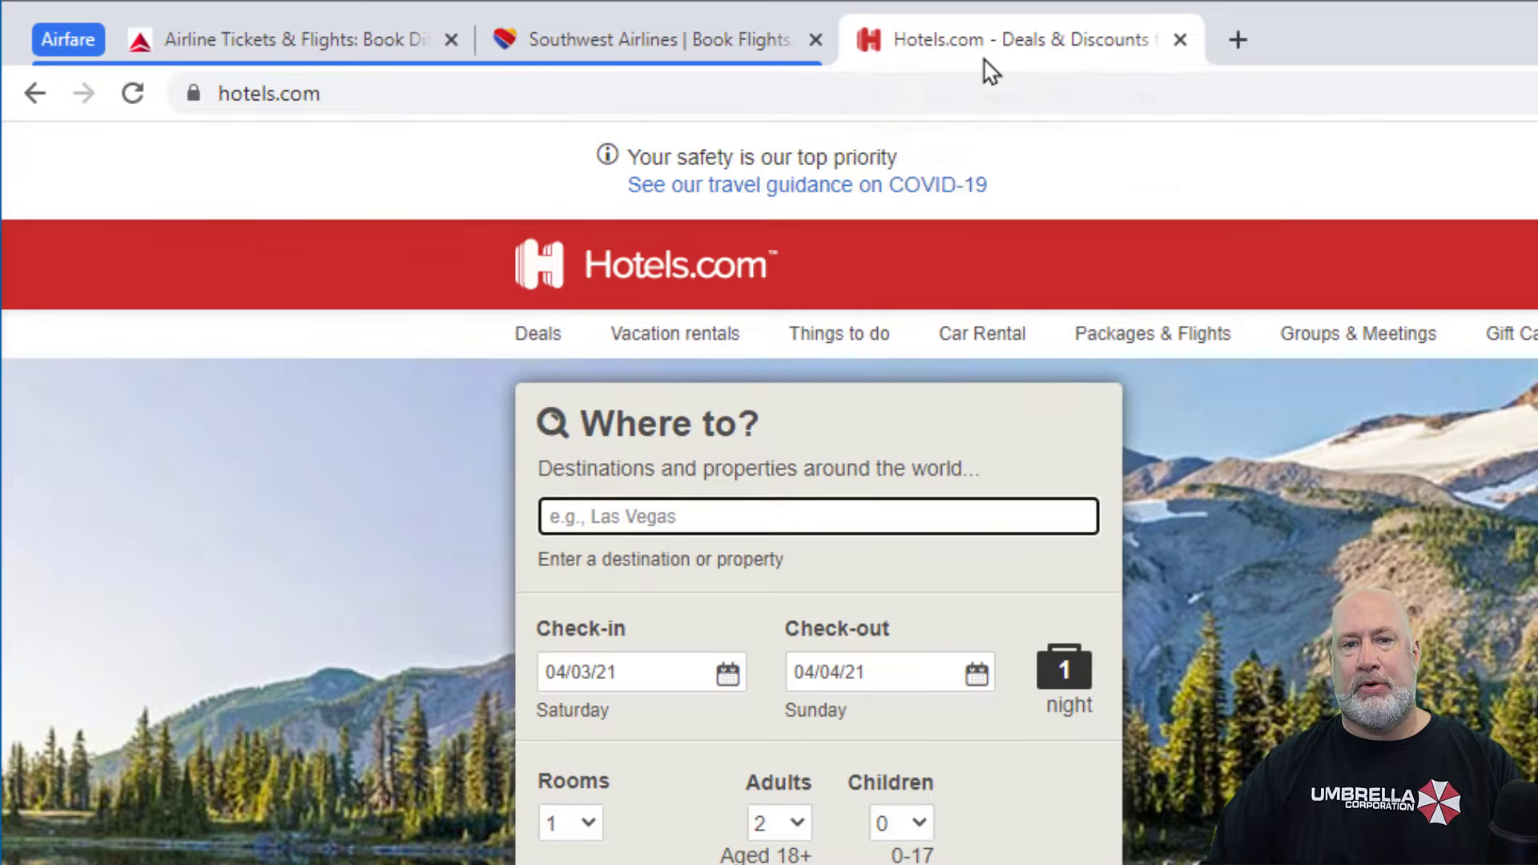
Add the Hotels.com tab to a new tab group named Hotels and colour the group red.
right_click(1077, 33)
mouse_move(1177, 125)
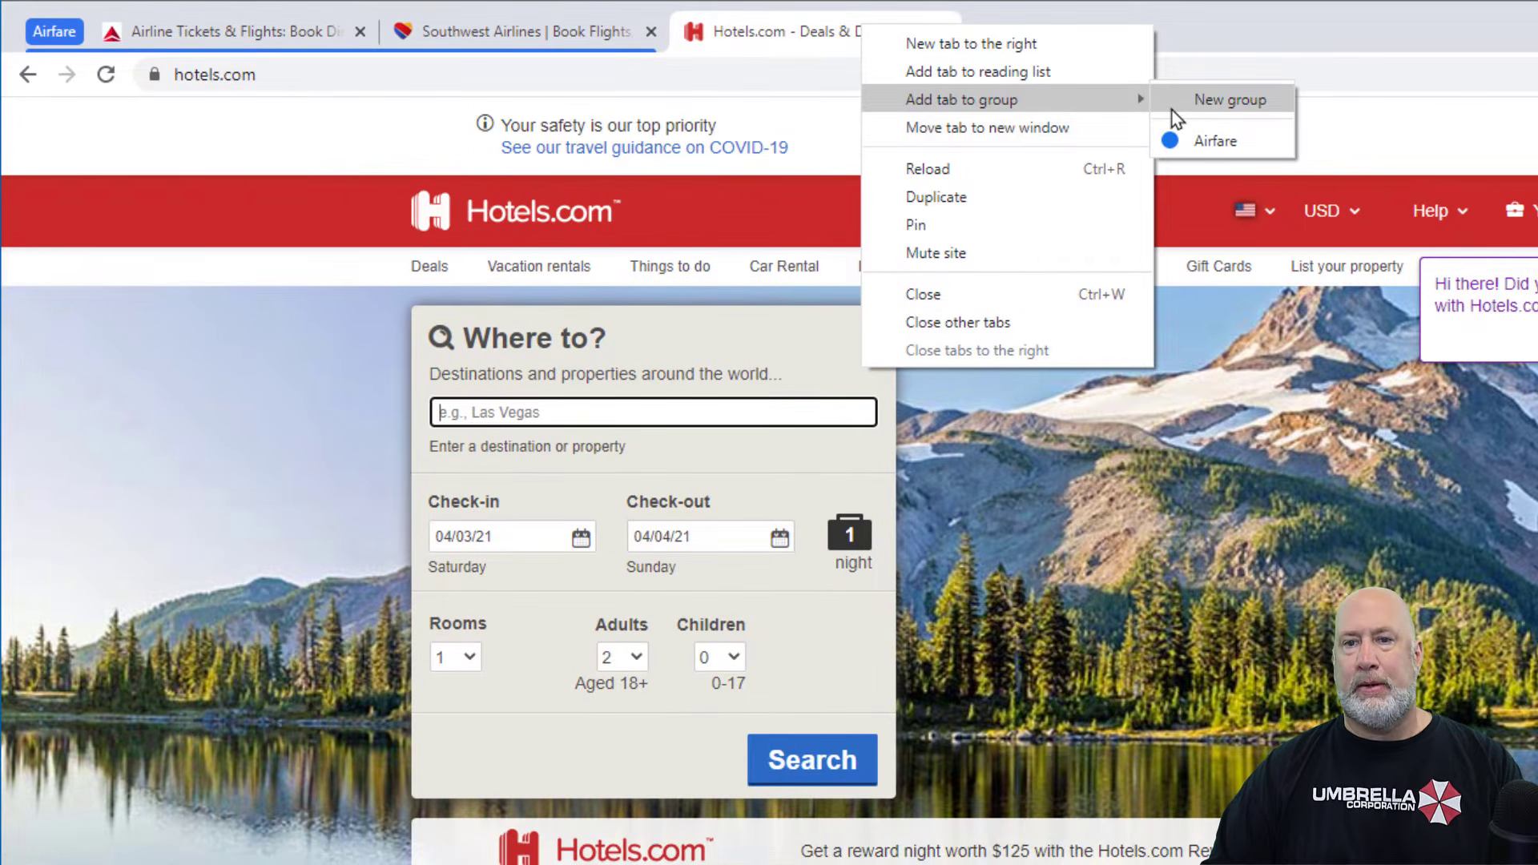
click(1175, 119)
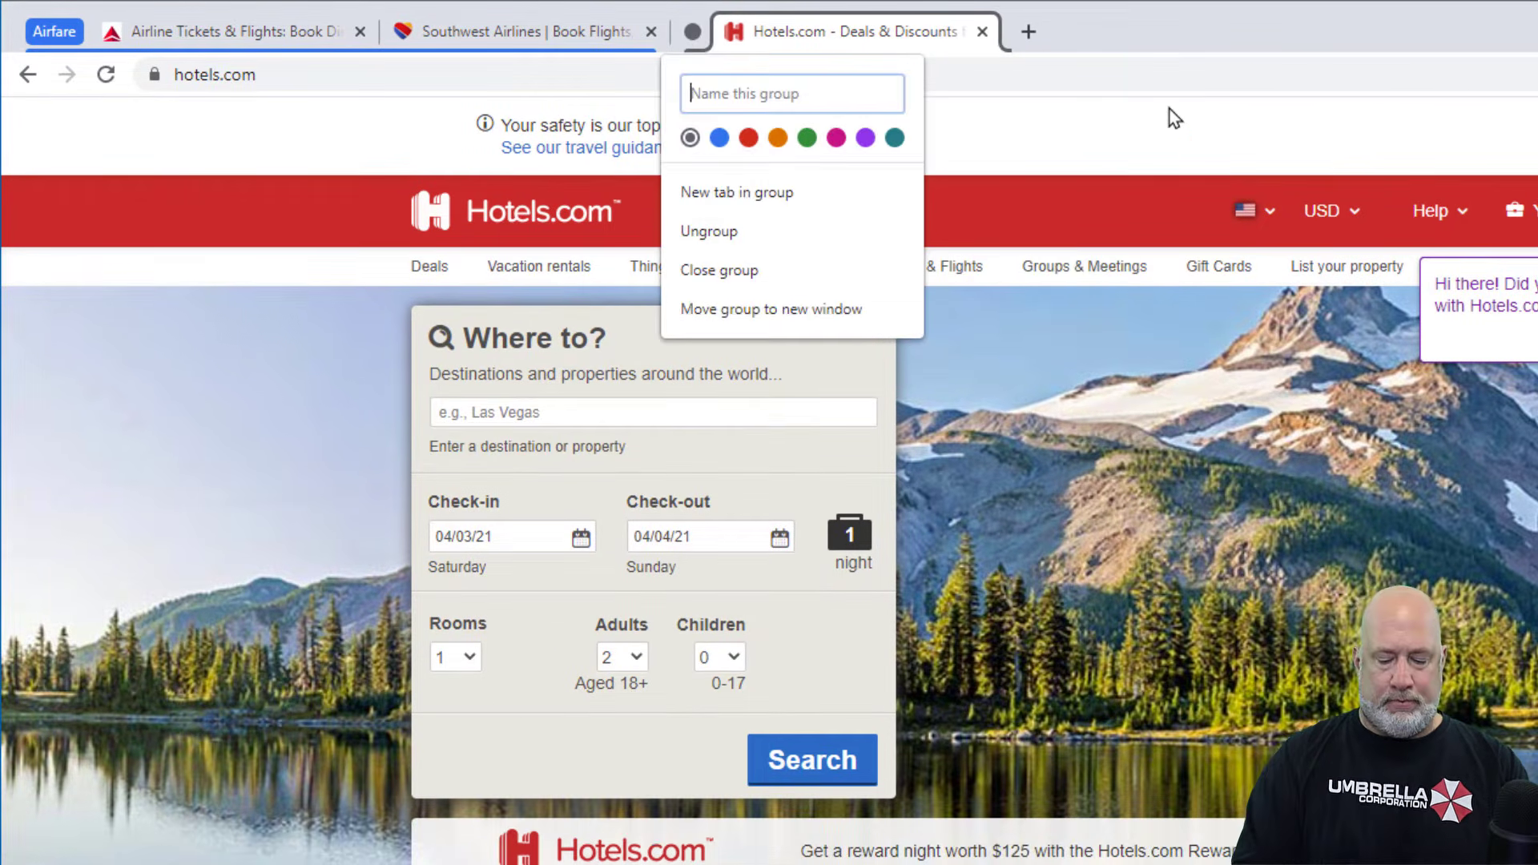
text(Hotels)
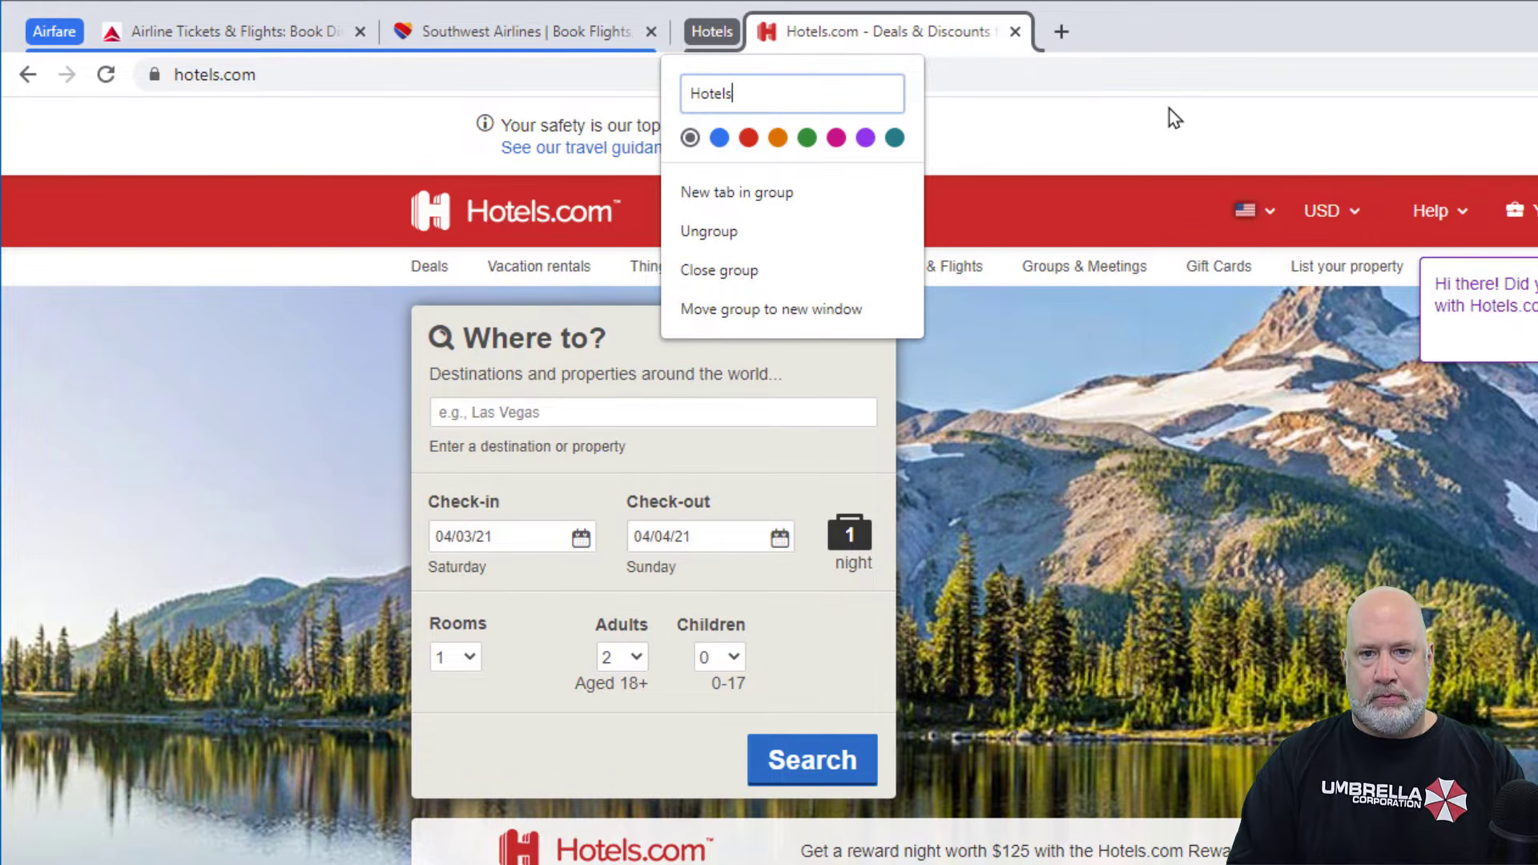
click(748, 139)
key(Escape)
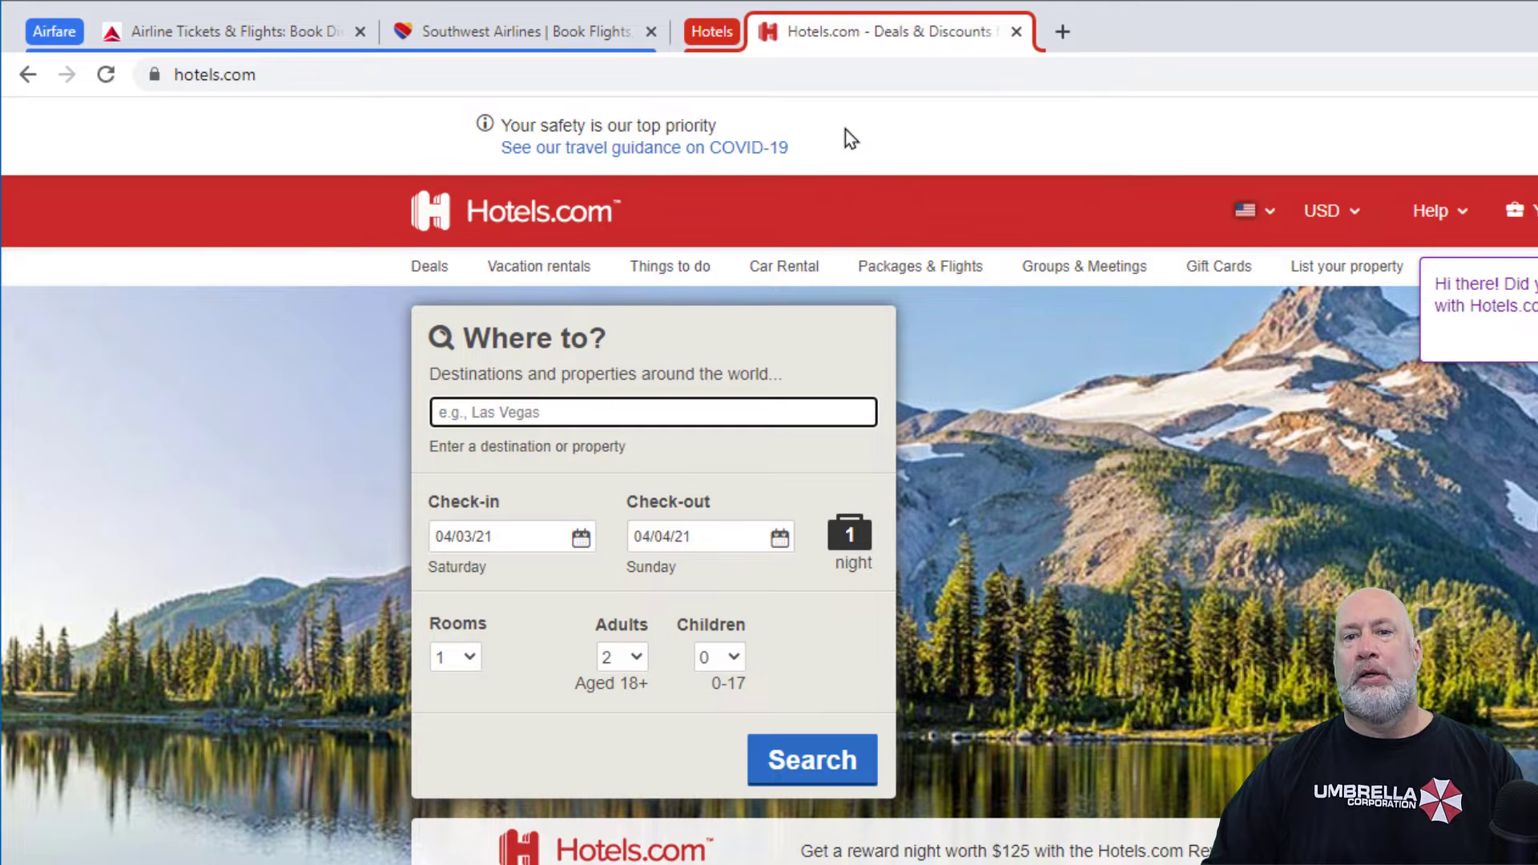
Open another new tab outside the groups and search for tripadvisor in it.
click(1063, 37)
right_click(1123, 37)
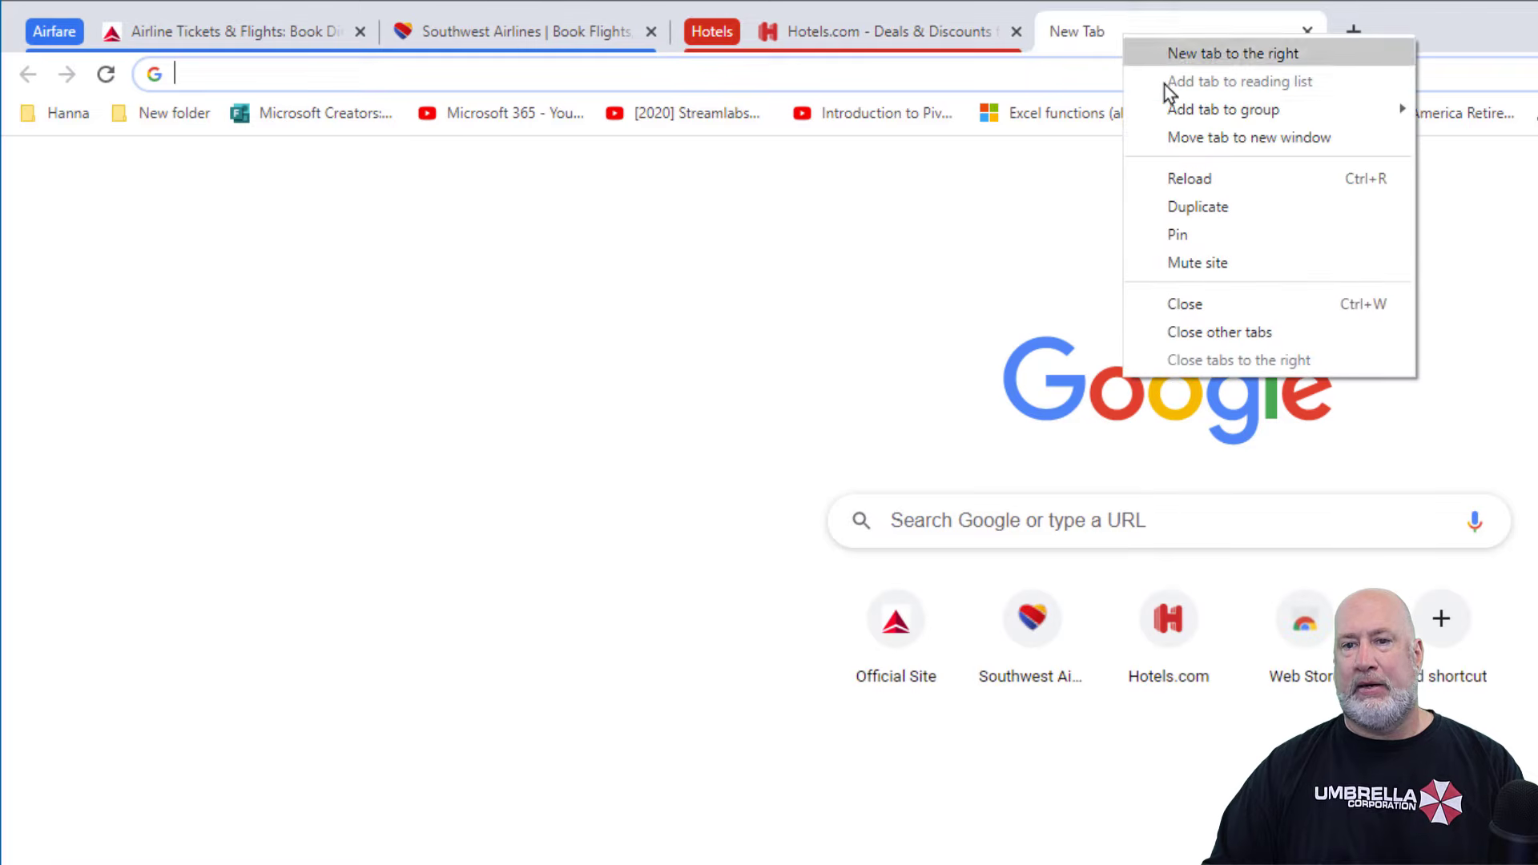
mouse_move(1192, 116)
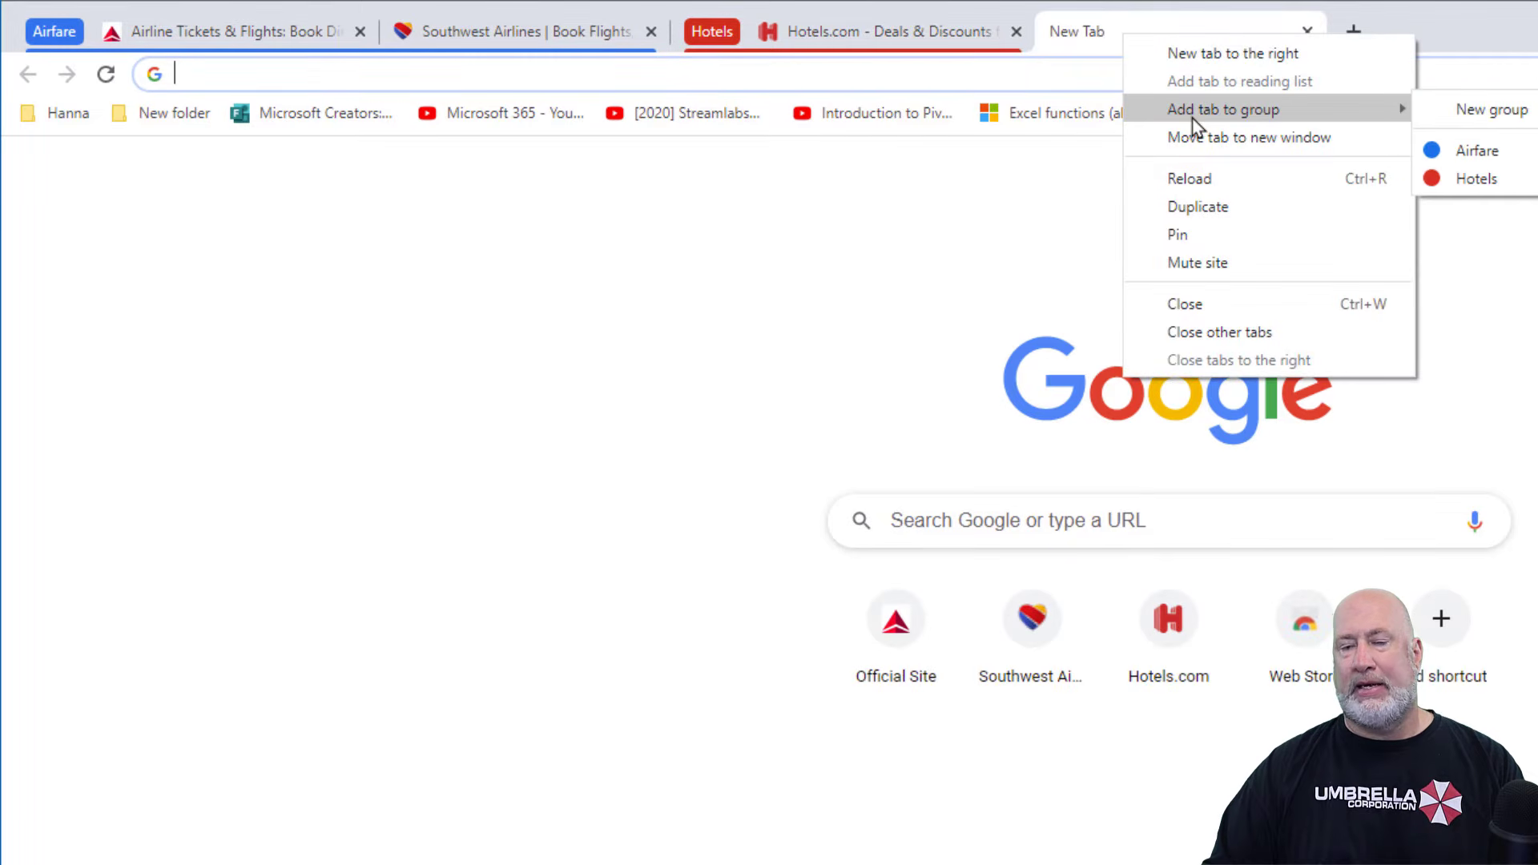
click(1064, 44)
click(1039, 77)
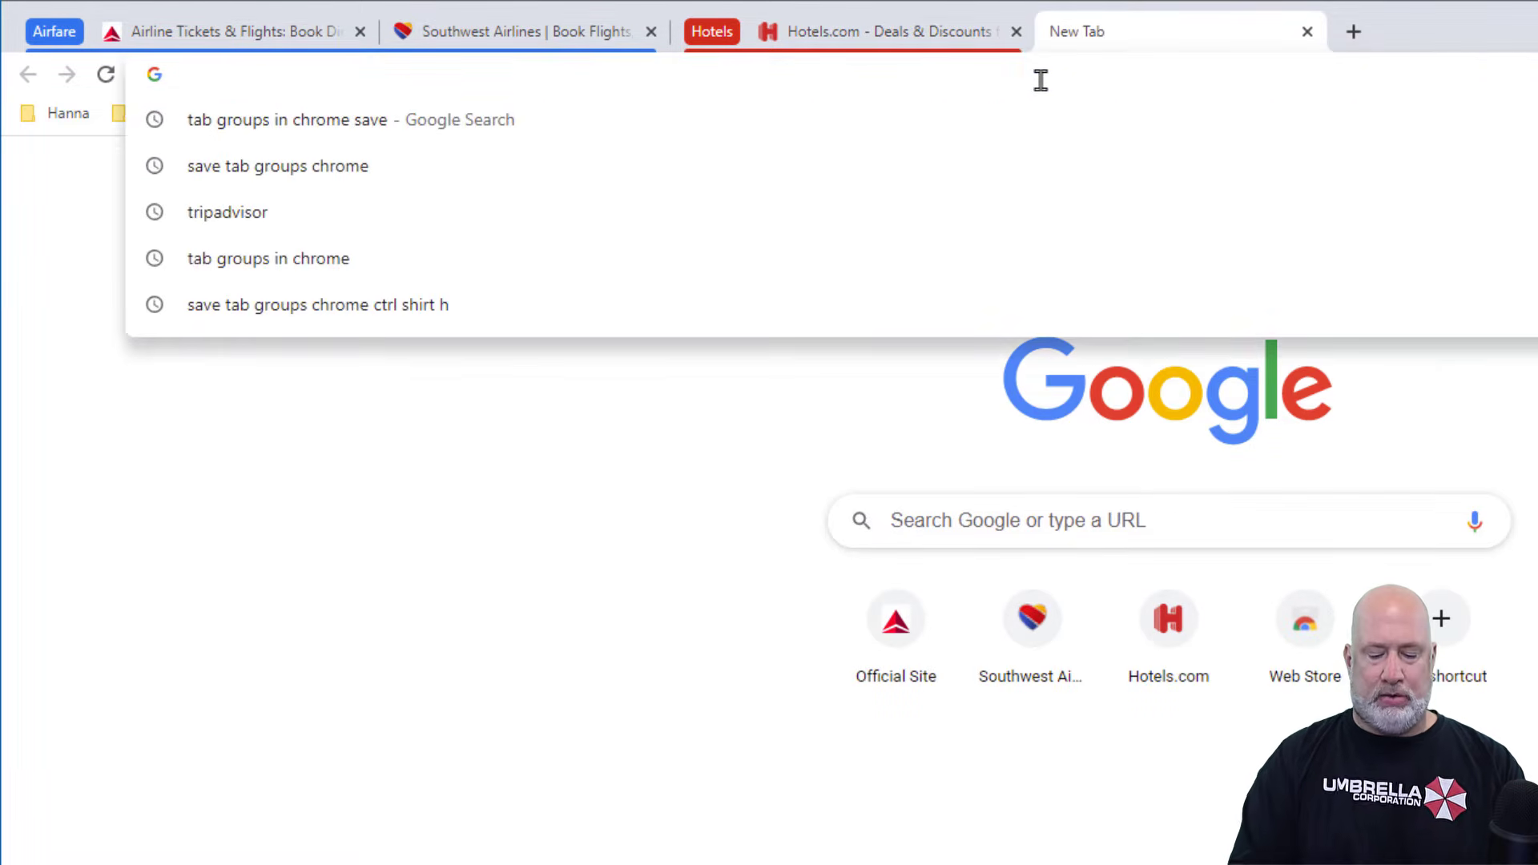
text(tripadvisor)
key(Return)
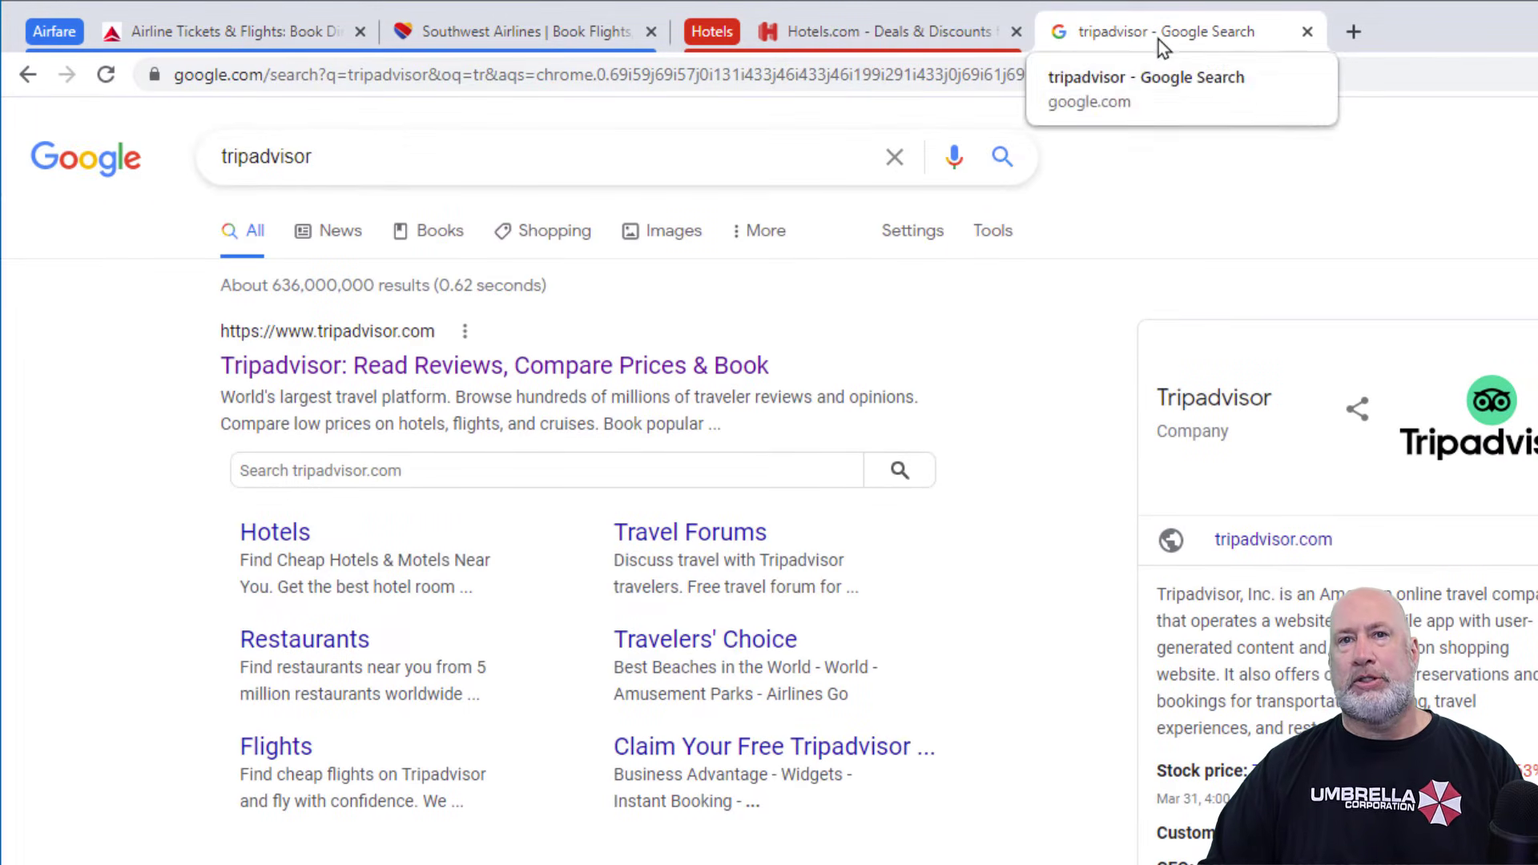
Move the tripadvisor search tab into the Hotels group and reorder the group so Hotels.com comes first.
drag(1159, 40, 993, 32)
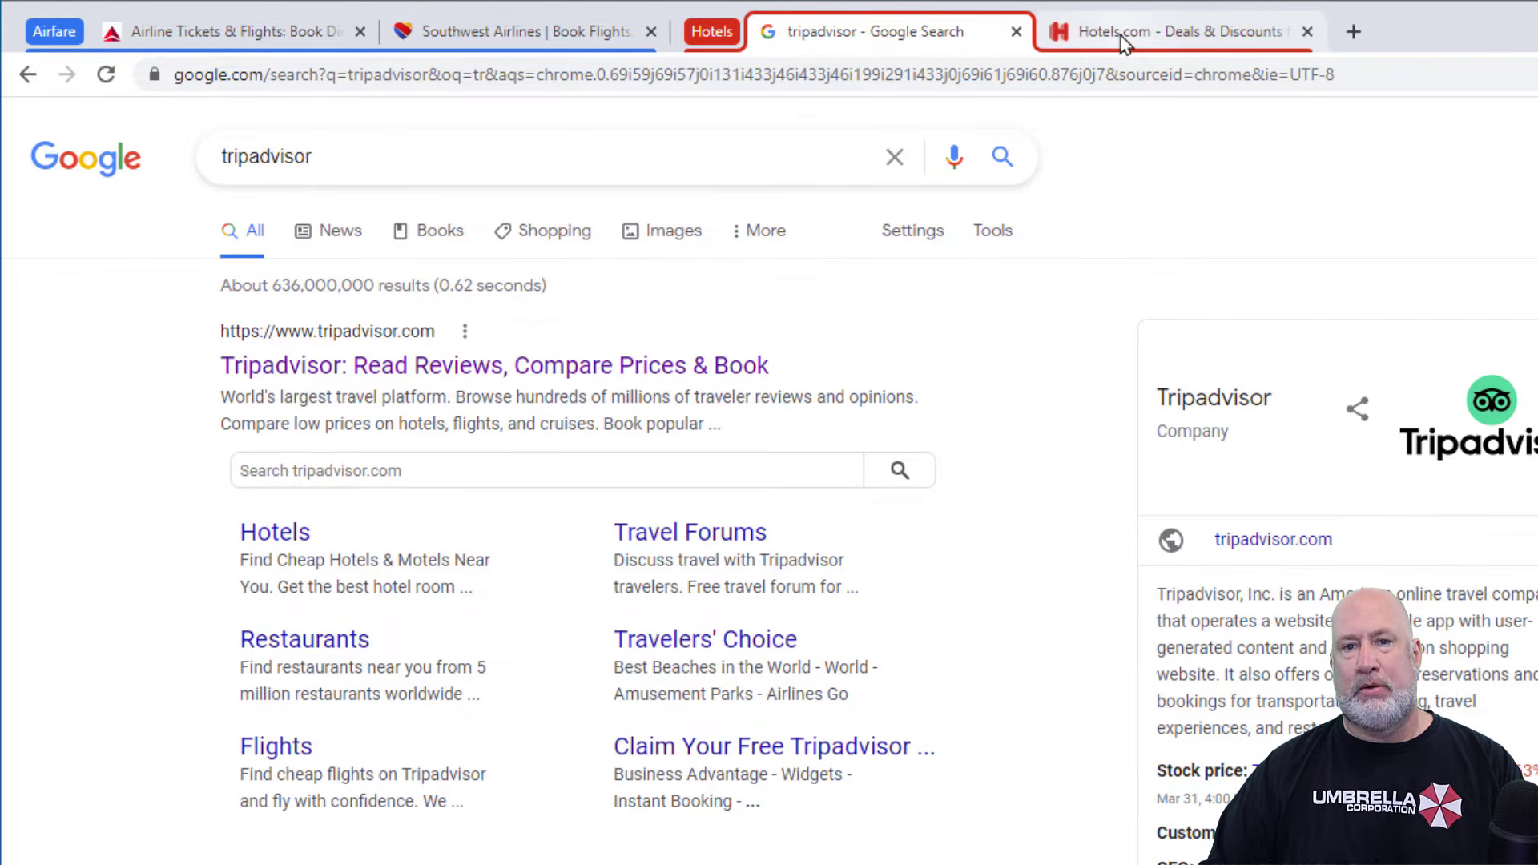
drag(1122, 36, 913, 32)
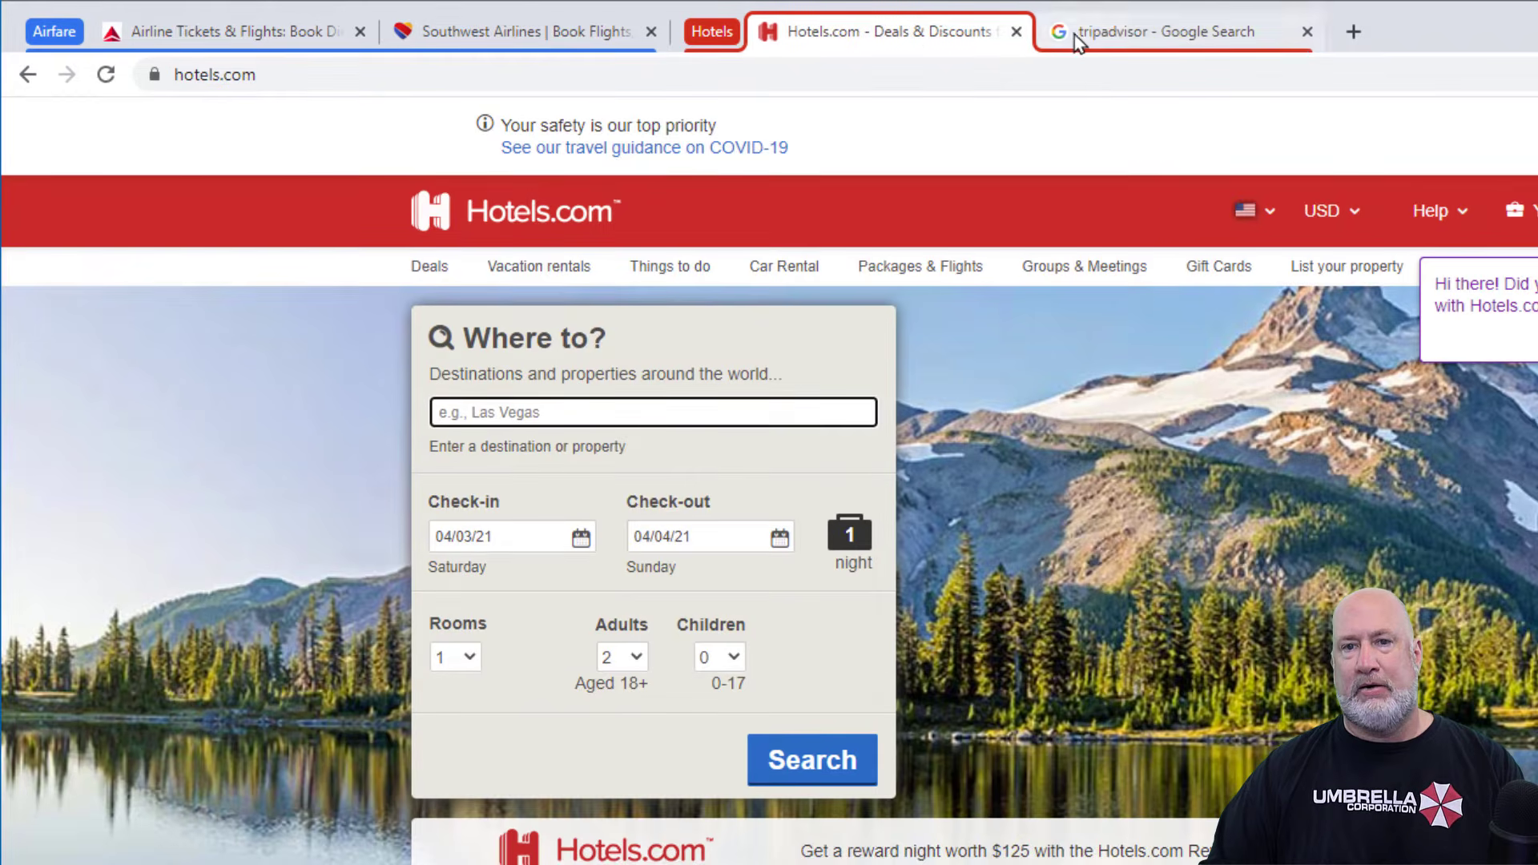
click(1062, 36)
click(958, 45)
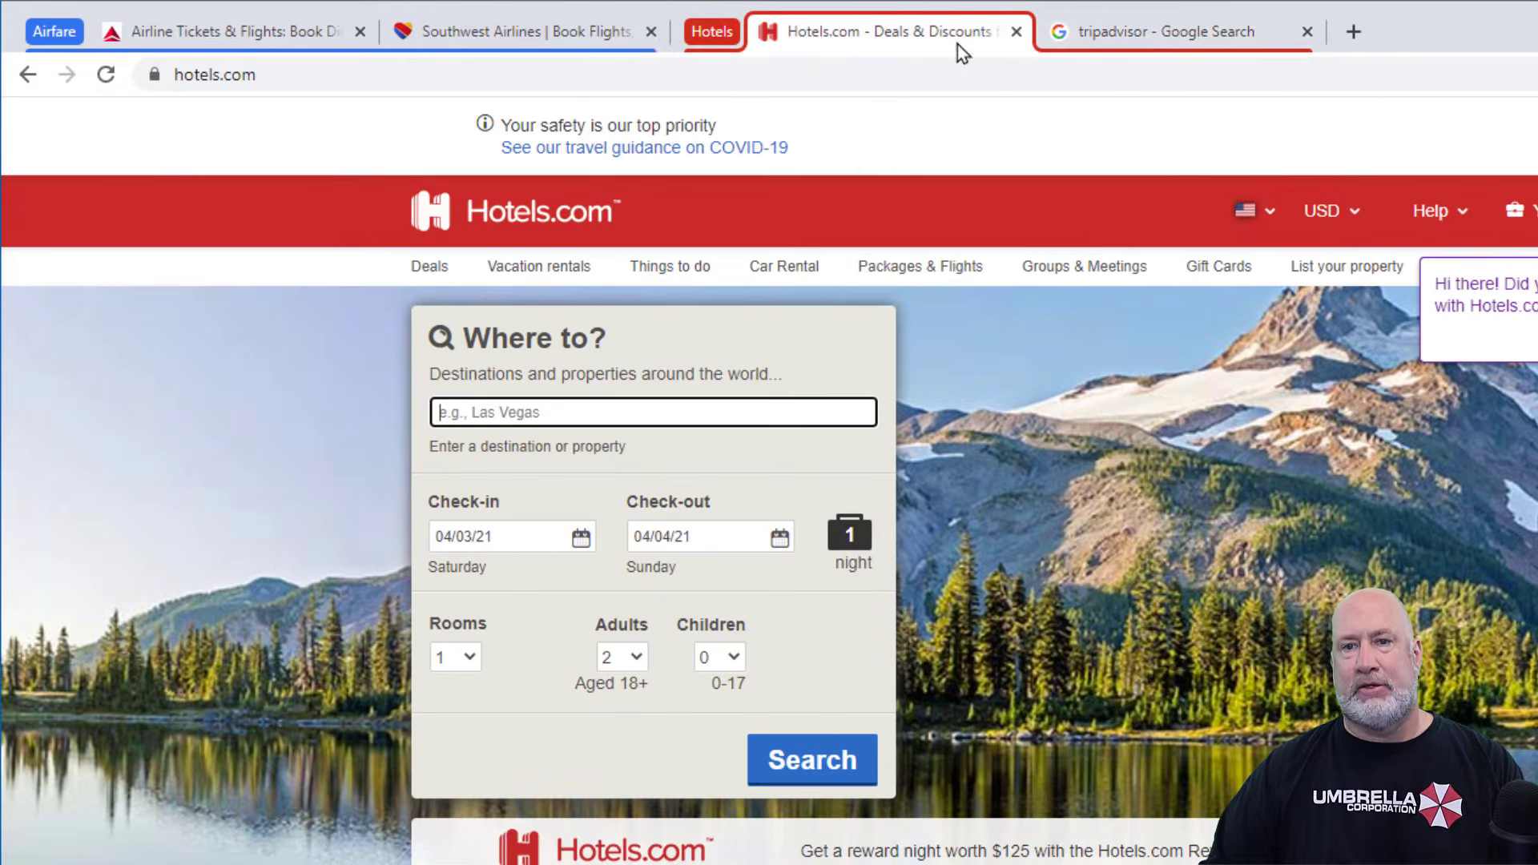
Open a blank tab and move it into the Airfare group between the Delta and Southwest tabs.
click(1354, 32)
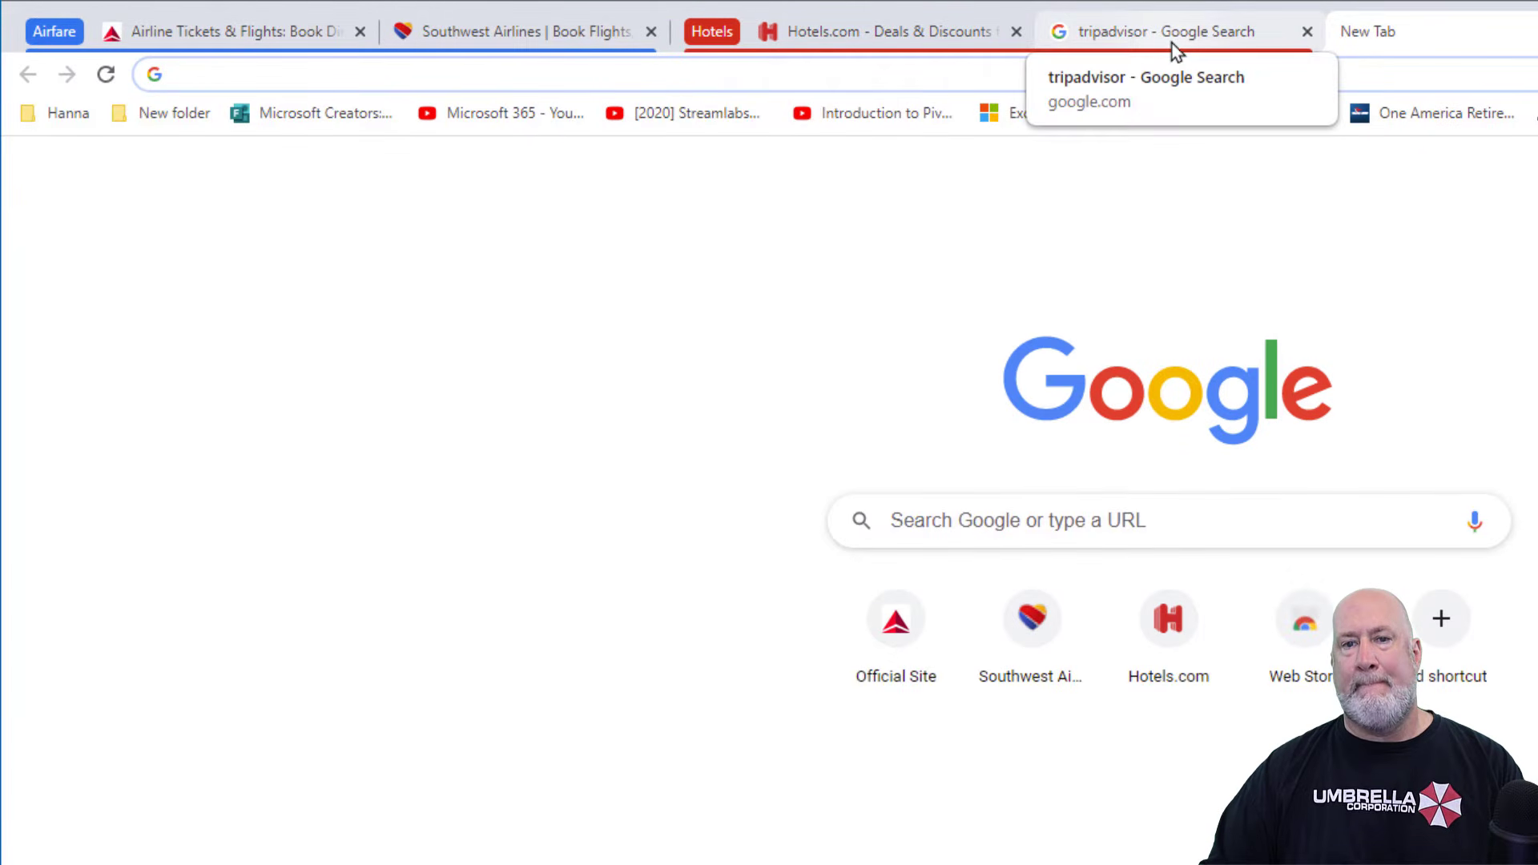
drag(1368, 34, 431, 69)
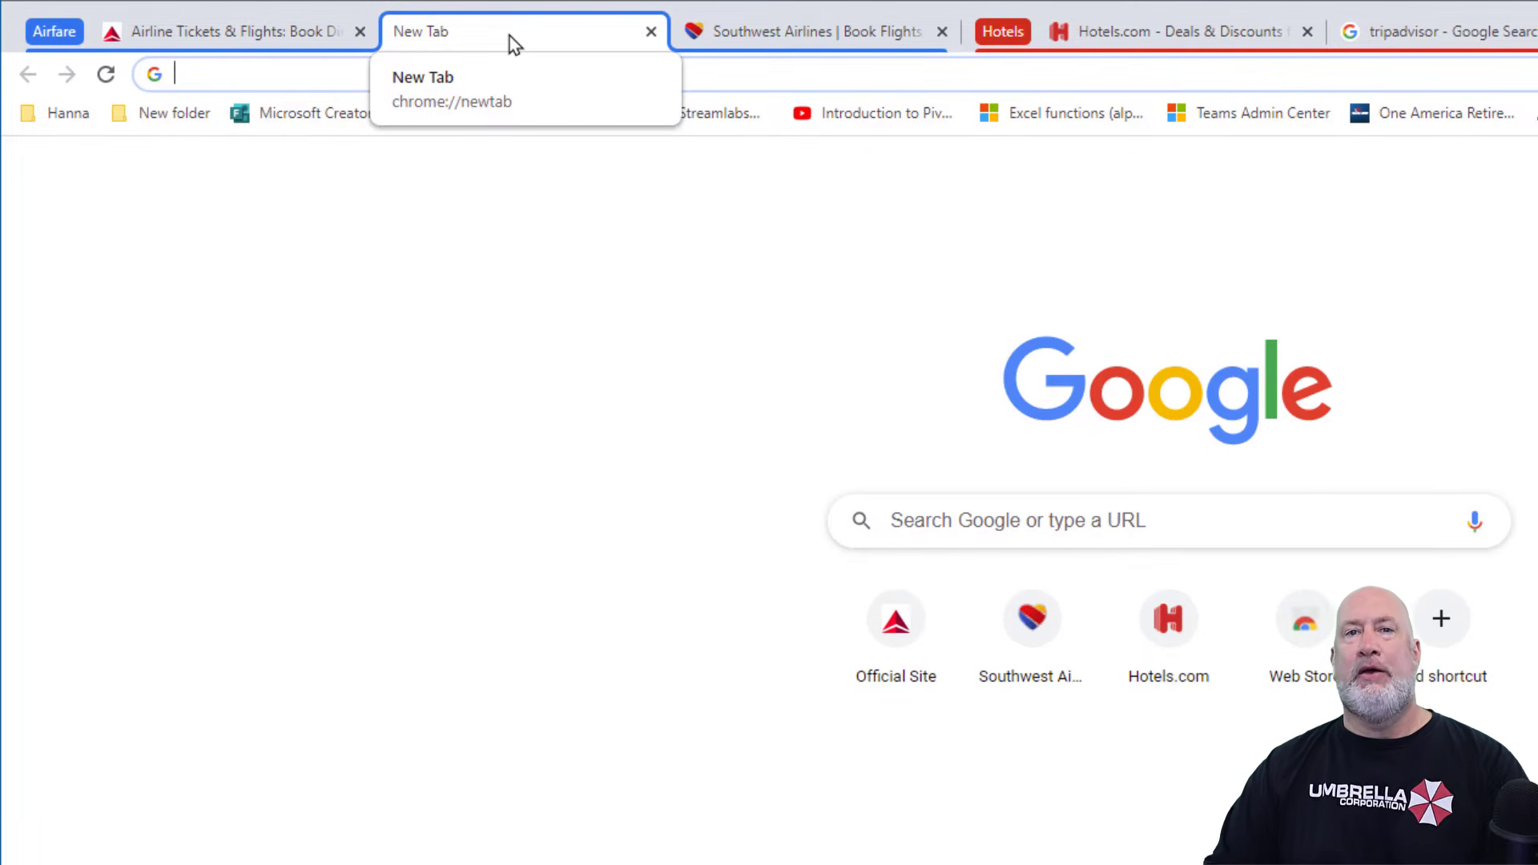
Remove the blank tab from the Airfare group and close it.
right_click(513, 43)
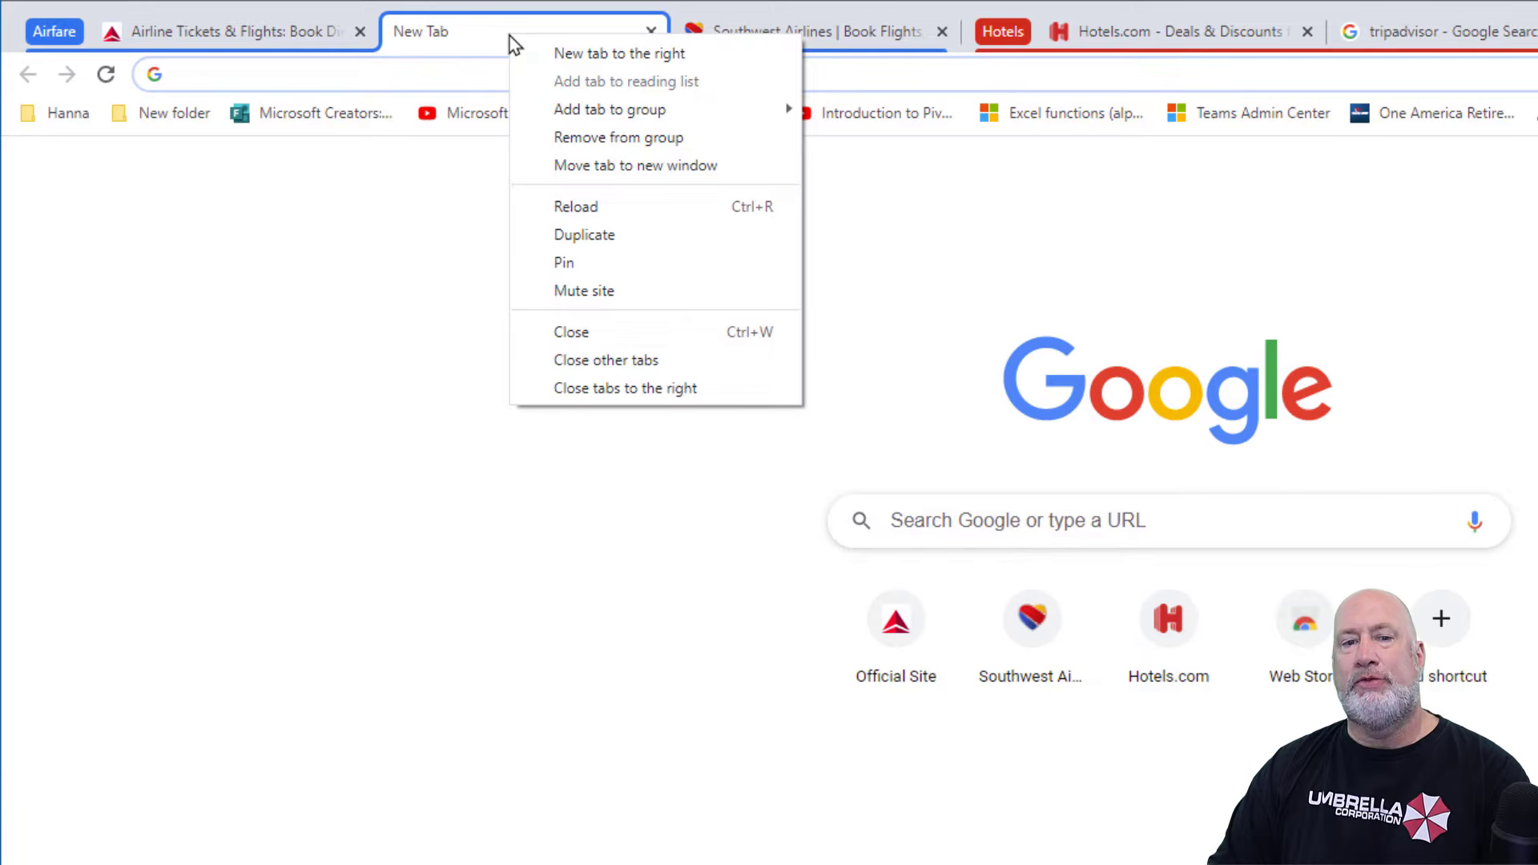
click(569, 140)
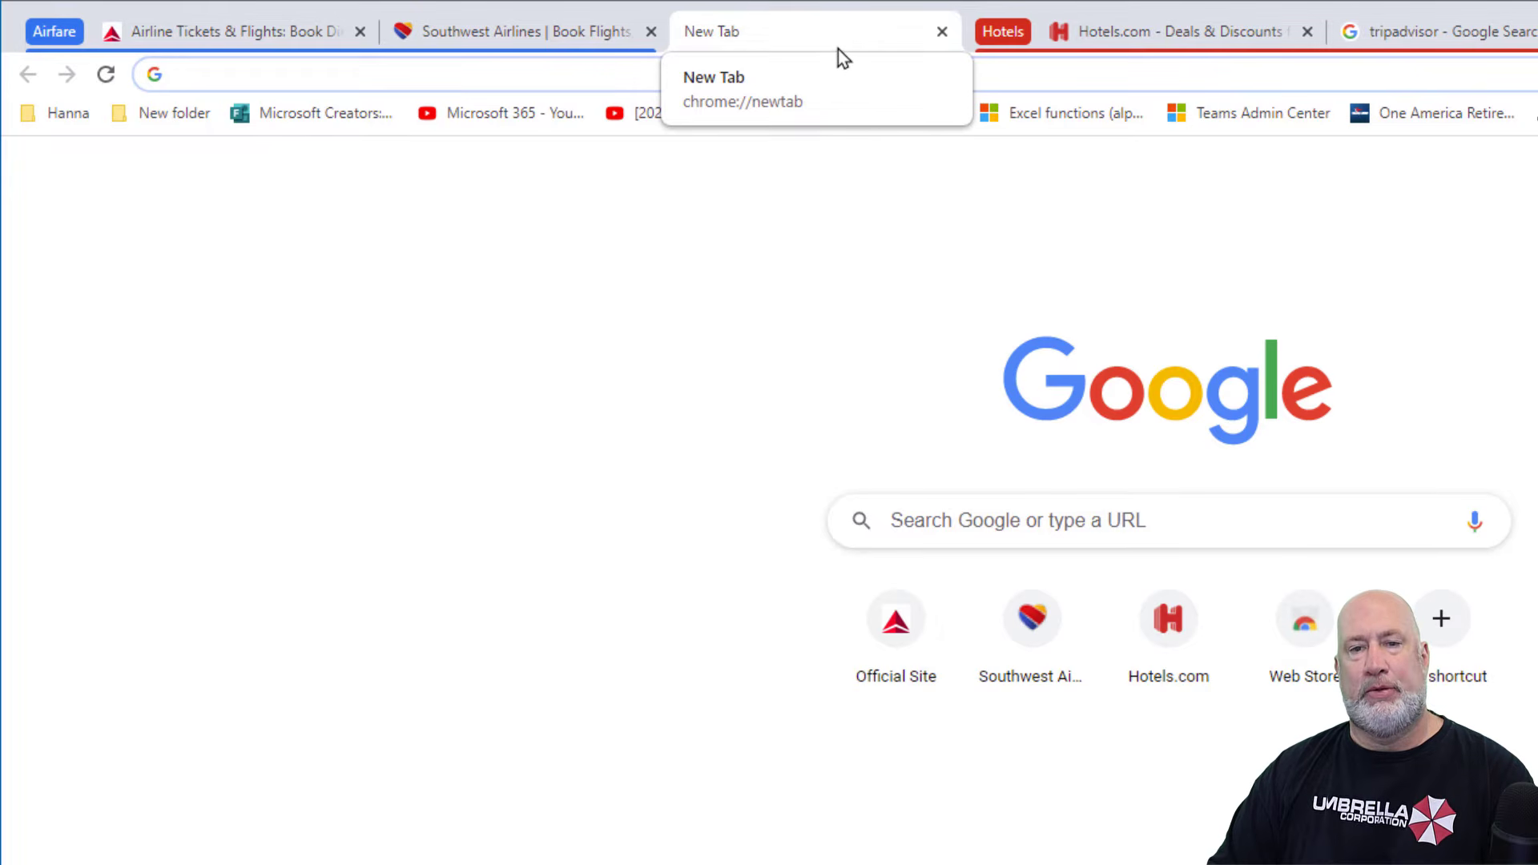
click(938, 37)
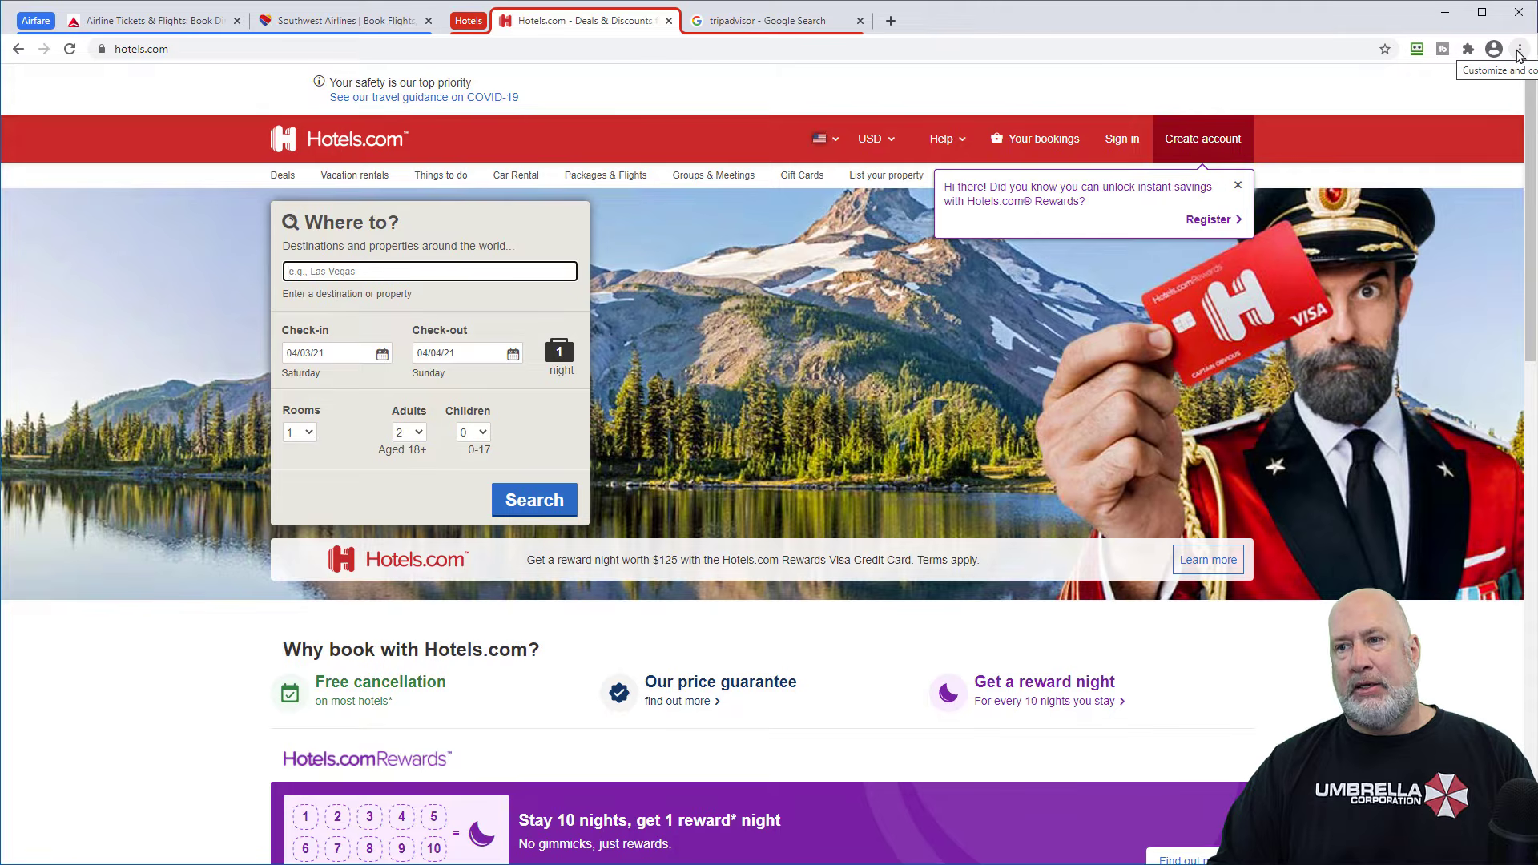
Set the browser's On startup setting to Continue where you left off.
click(1518, 50)
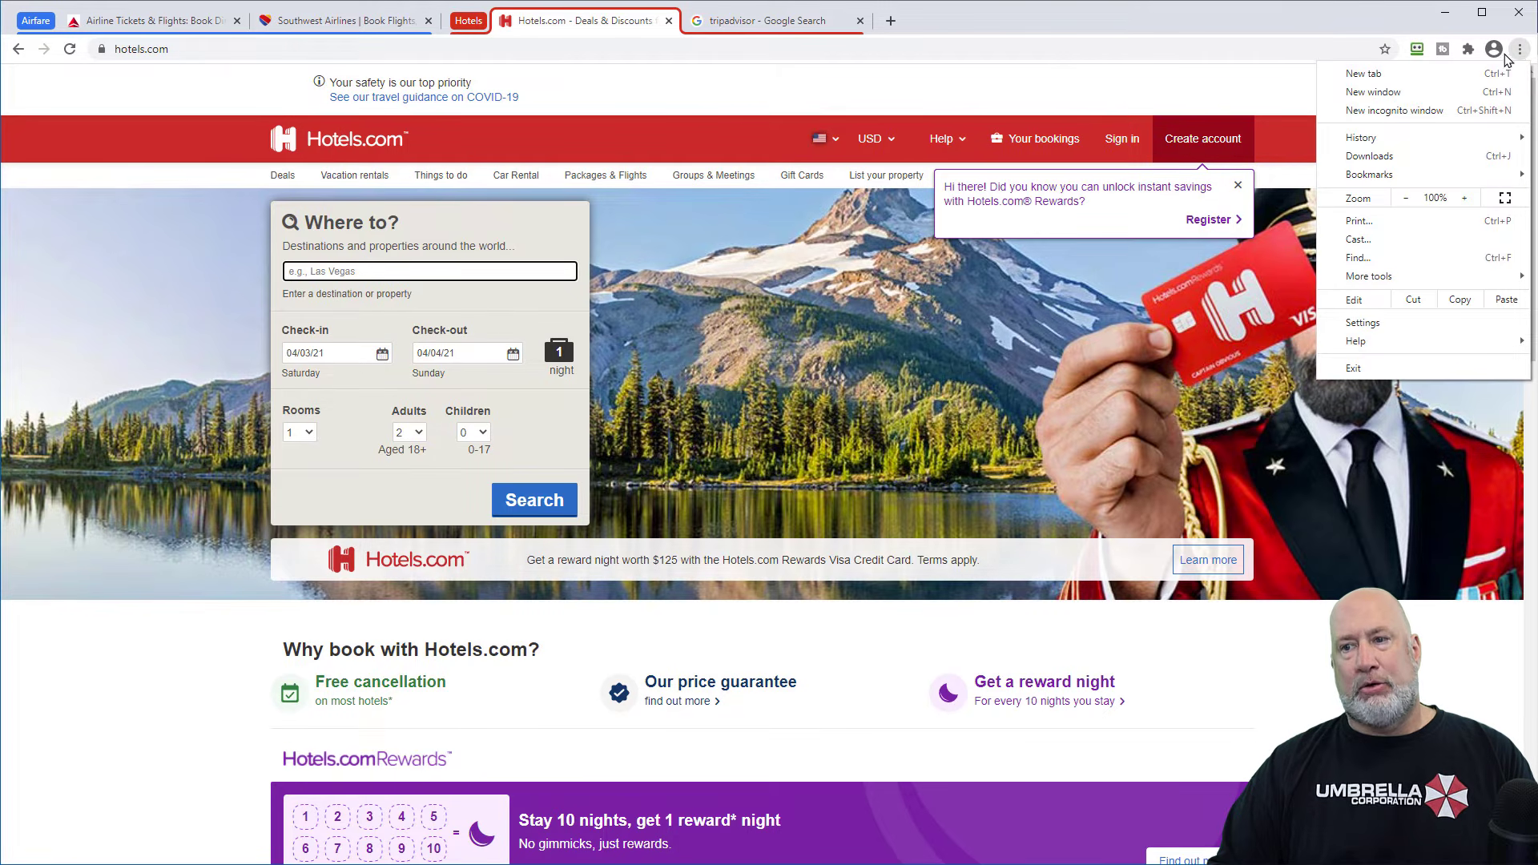
click(1372, 330)
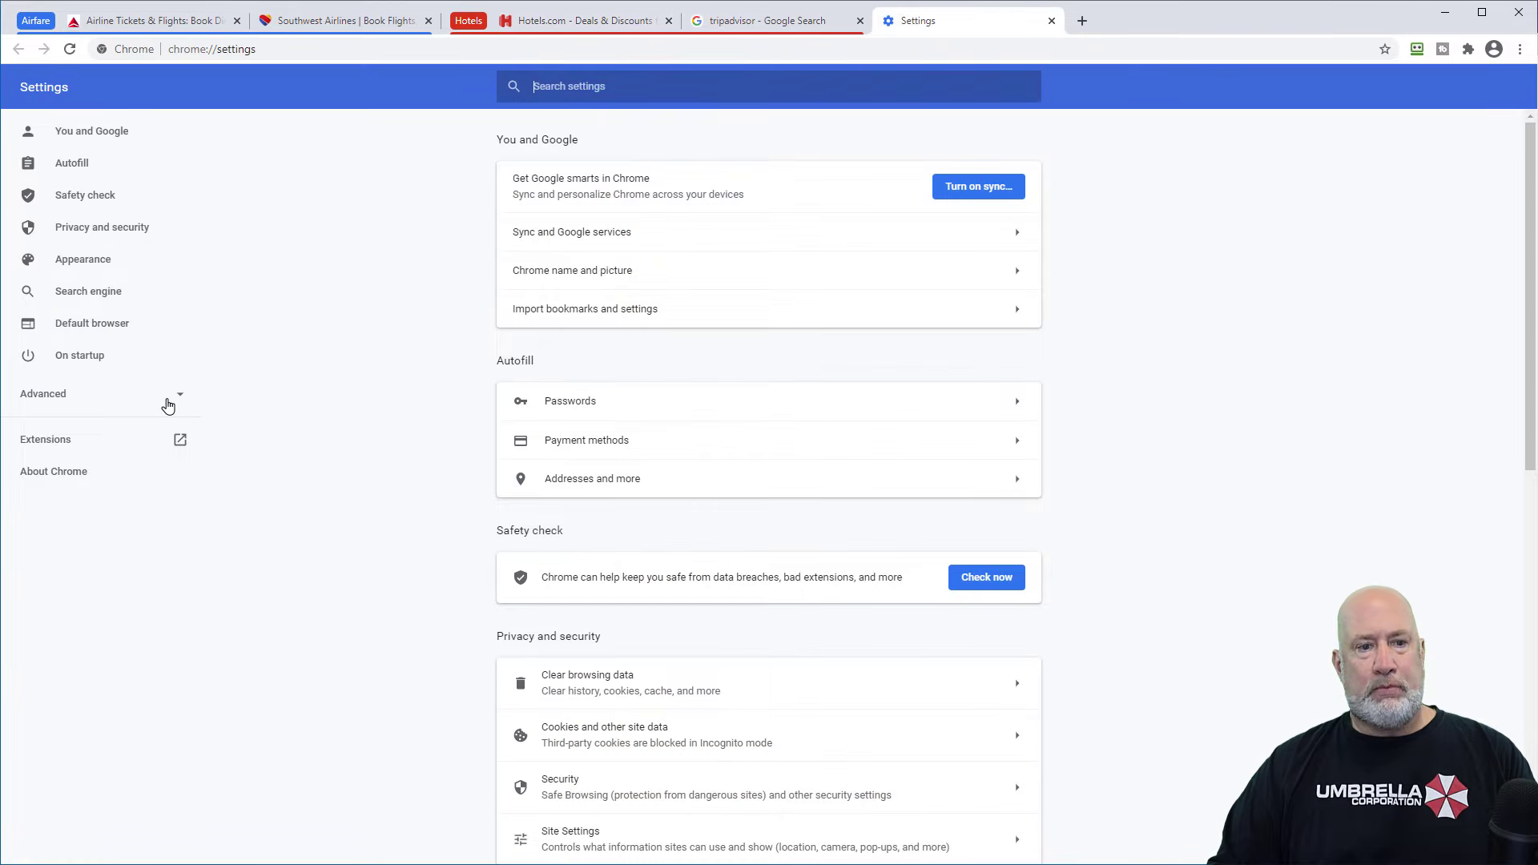
click(97, 372)
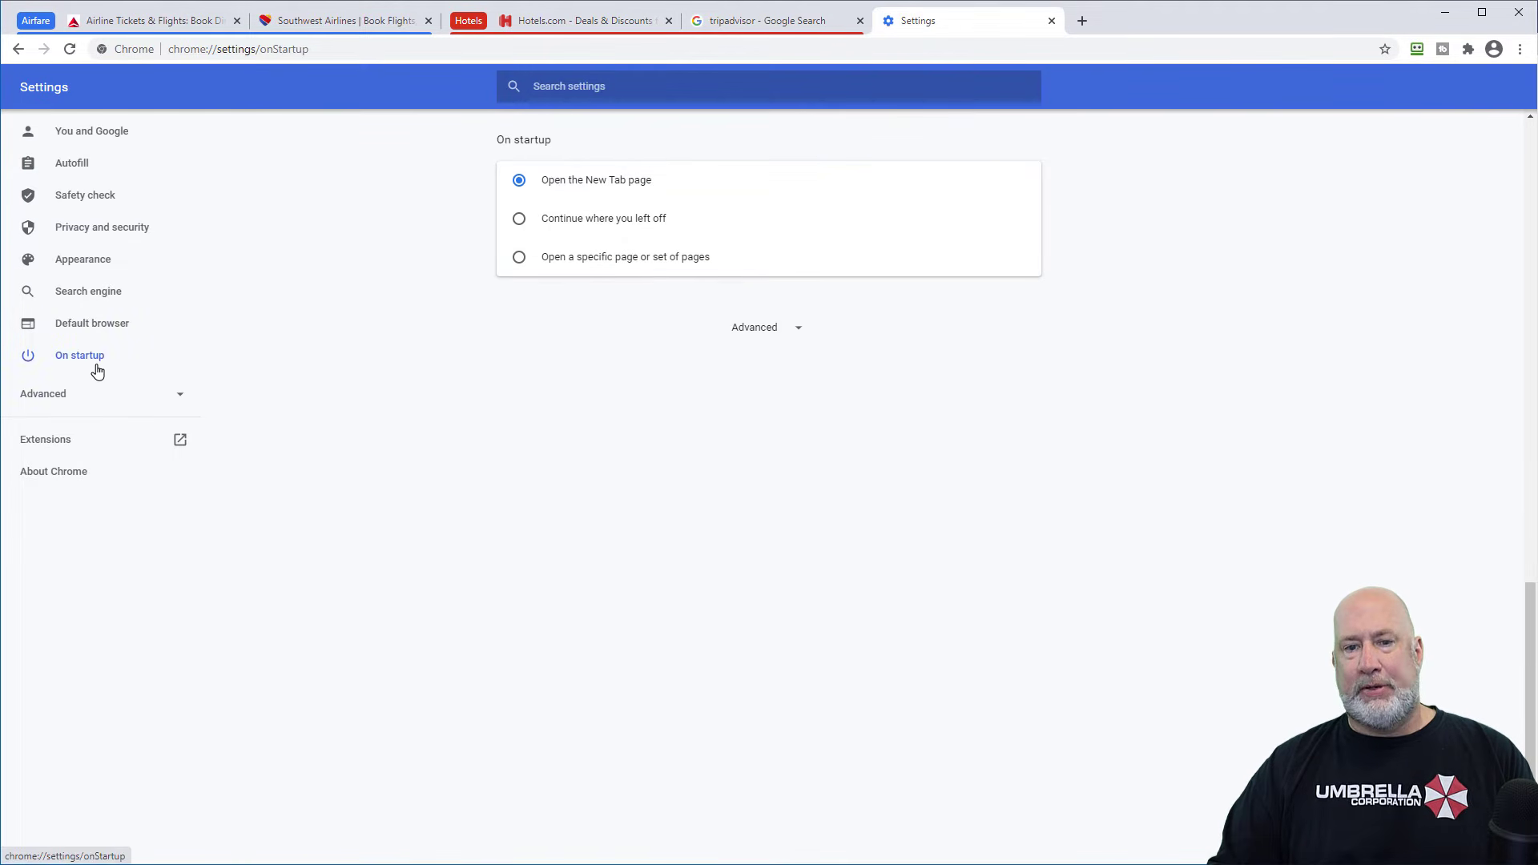
click(520, 220)
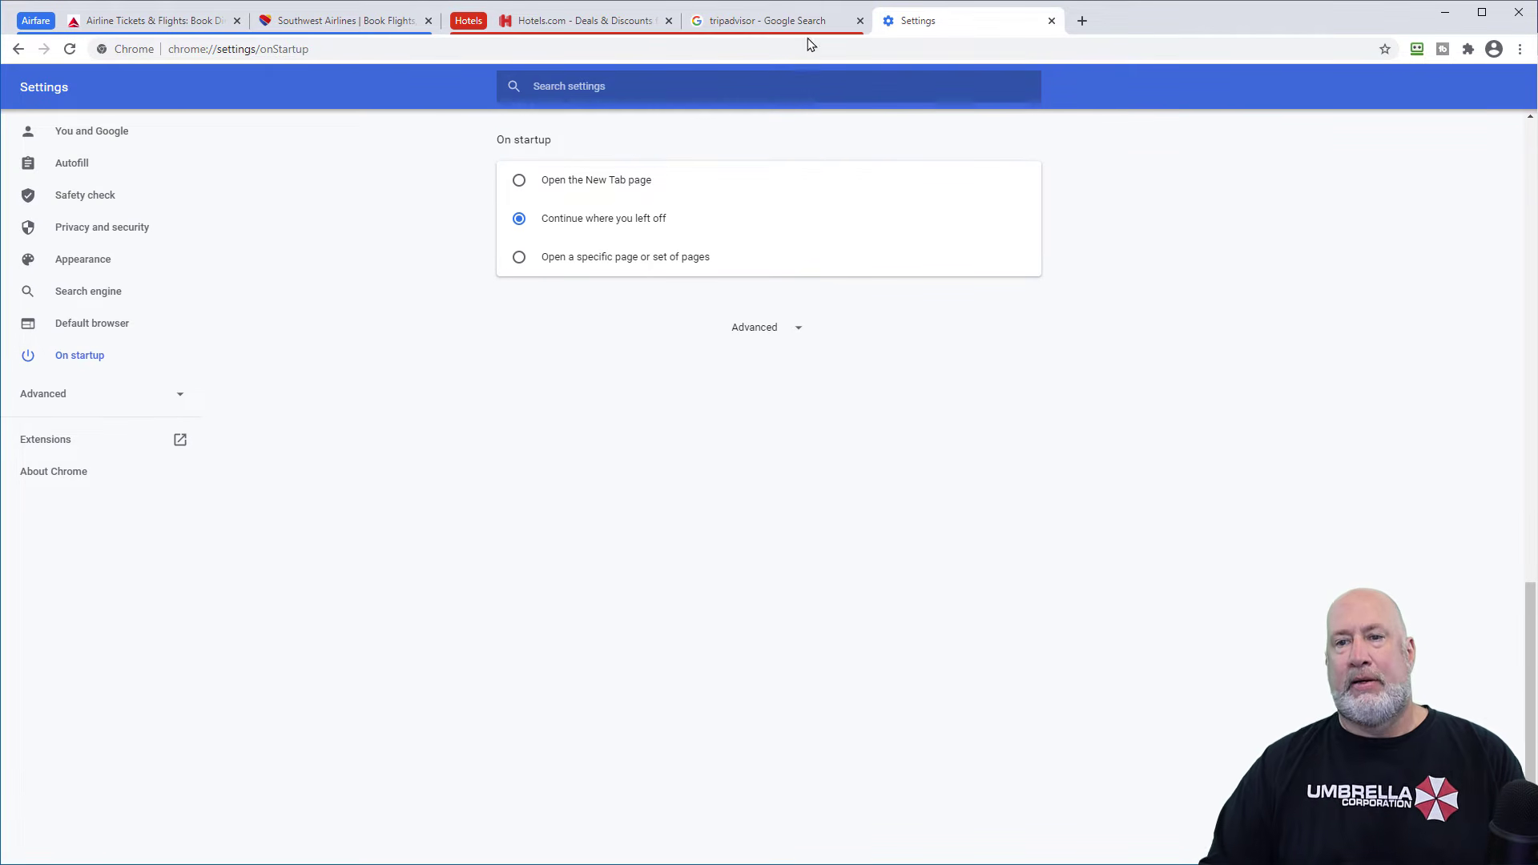
Close the Settings tab and the whole browser window.
click(1051, 21)
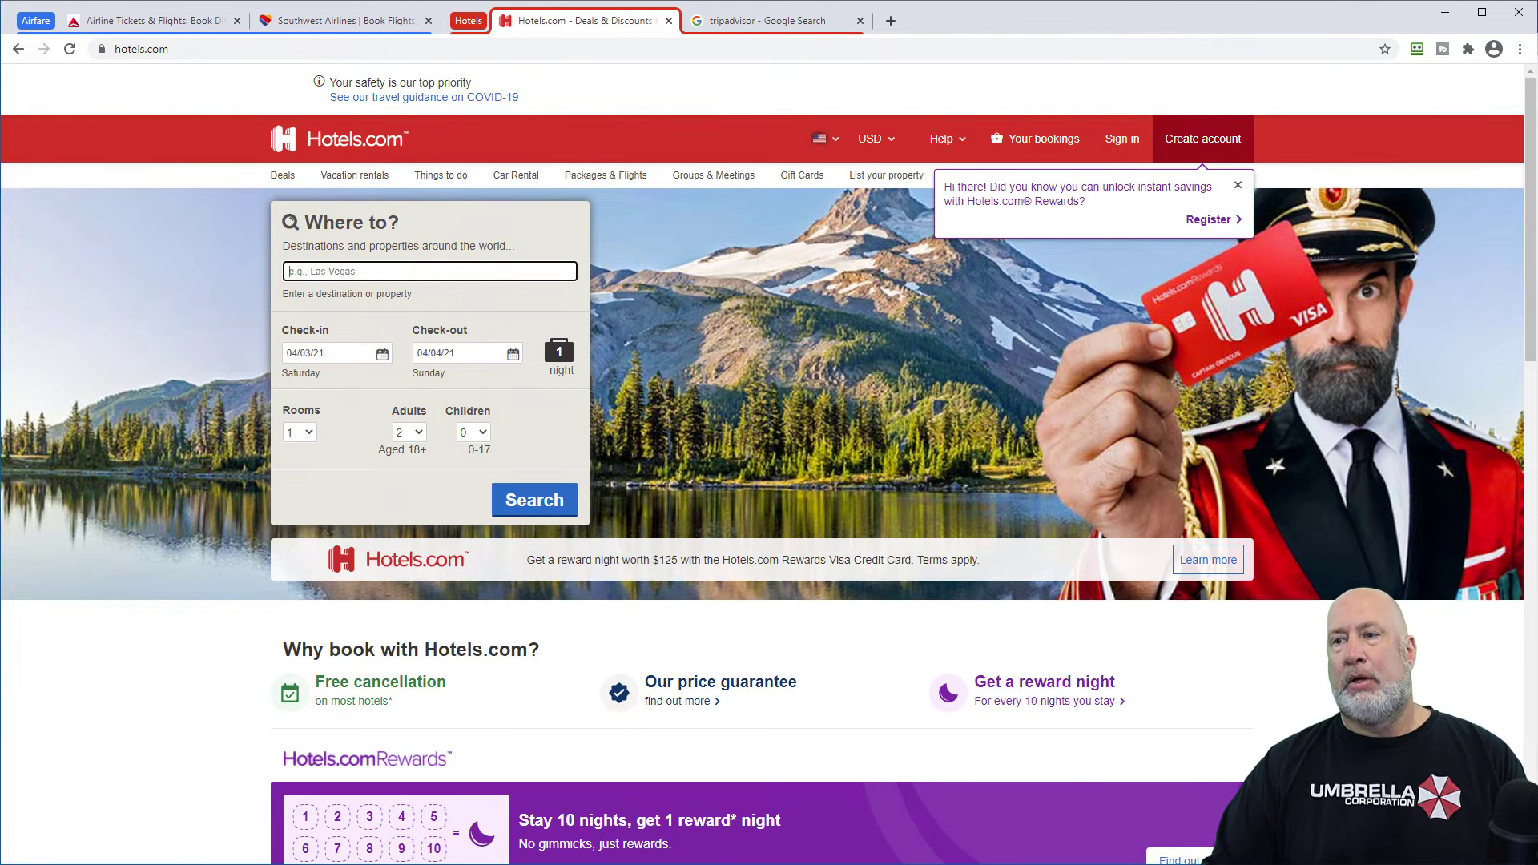
click(1527, 14)
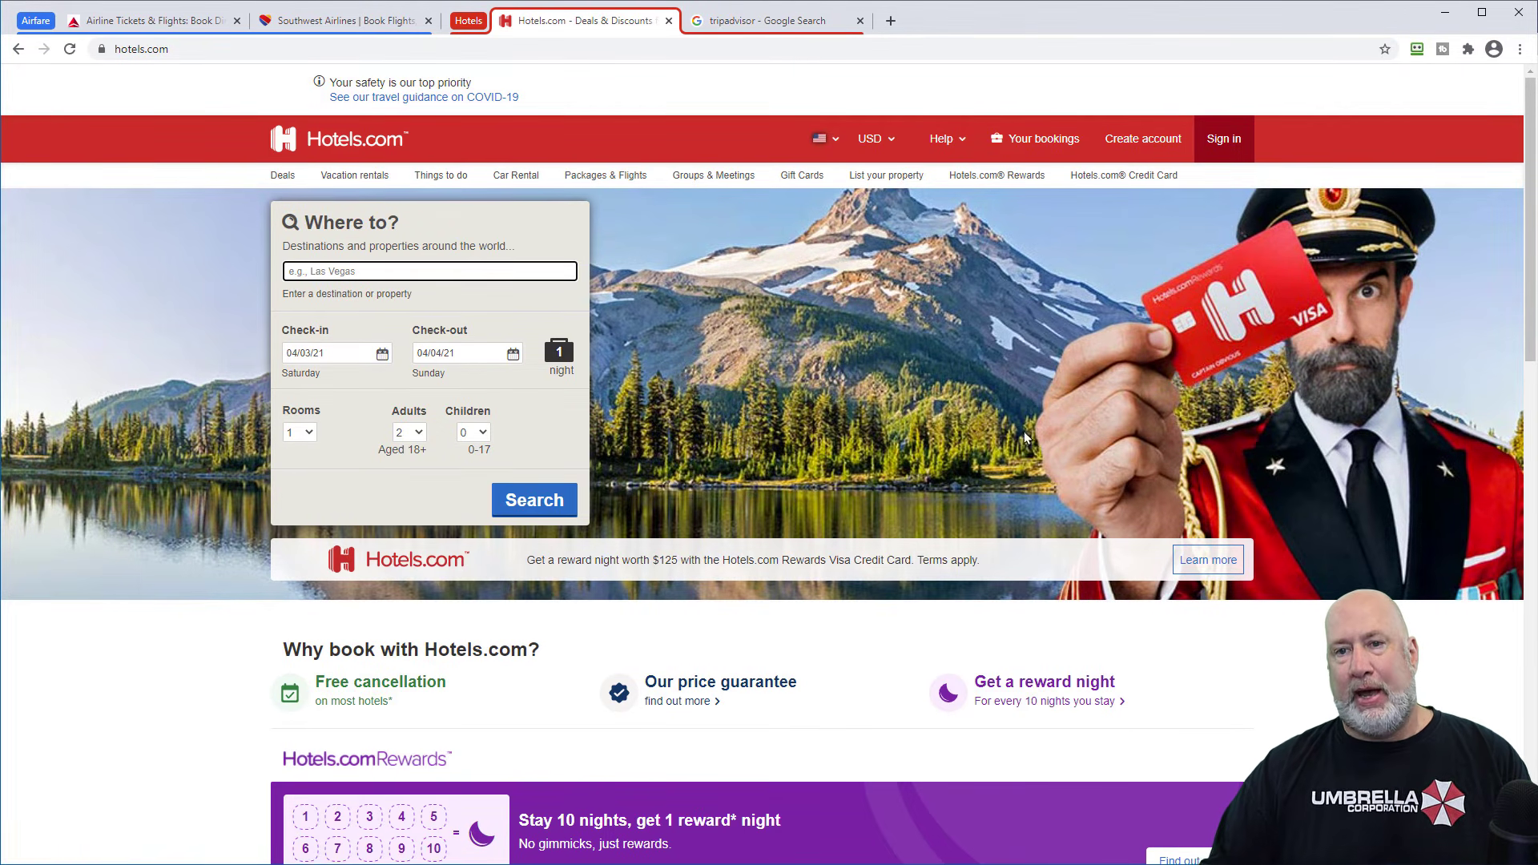
Place a second, blank browser window below the original window's tab strip for comparison, and close it.
click(892, 25)
drag(921, 31, 920, 79)
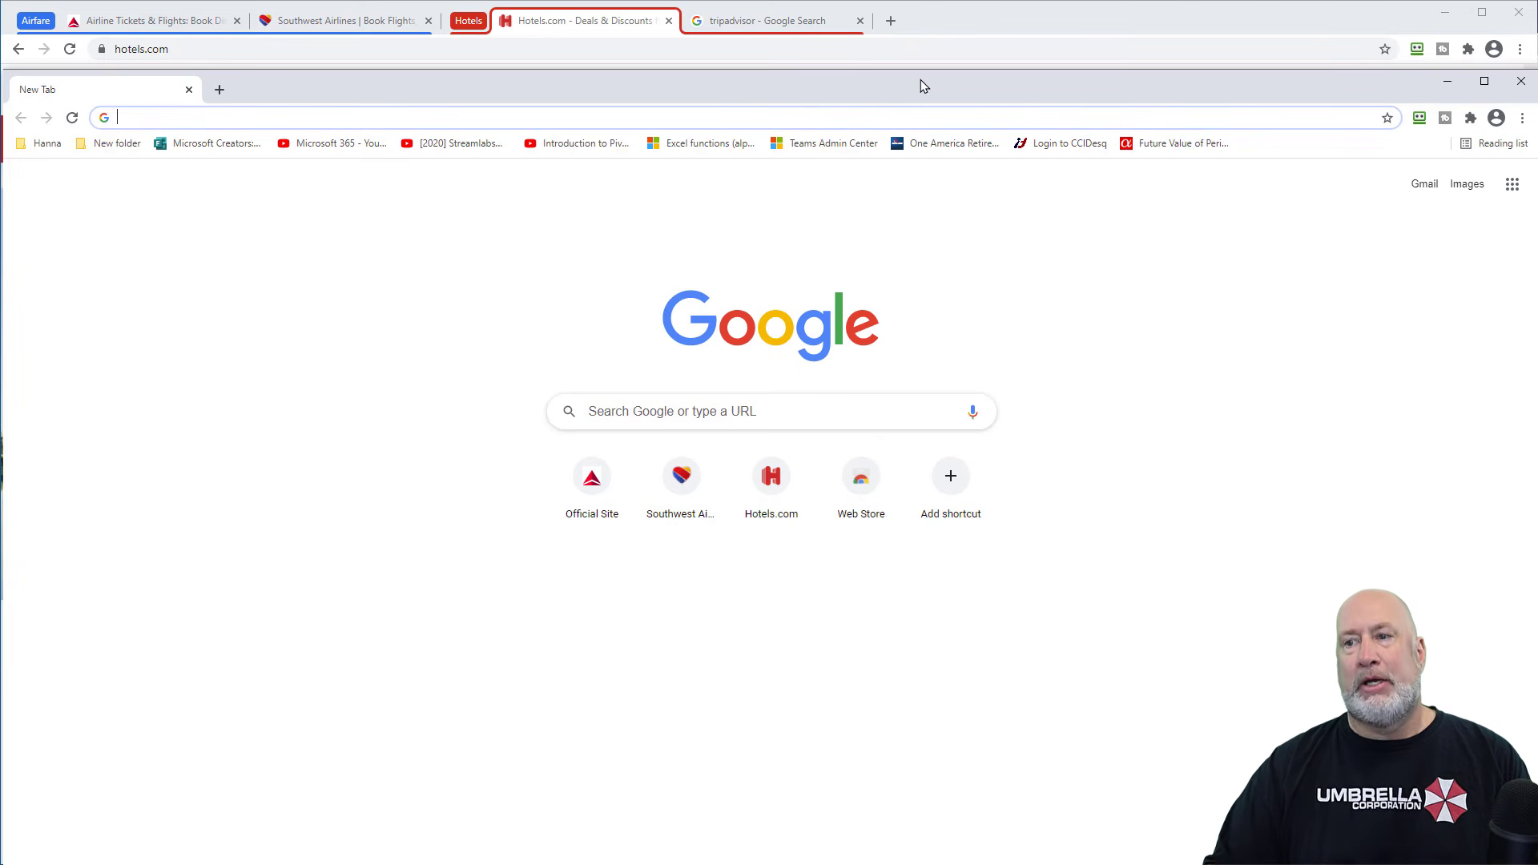
click(1525, 88)
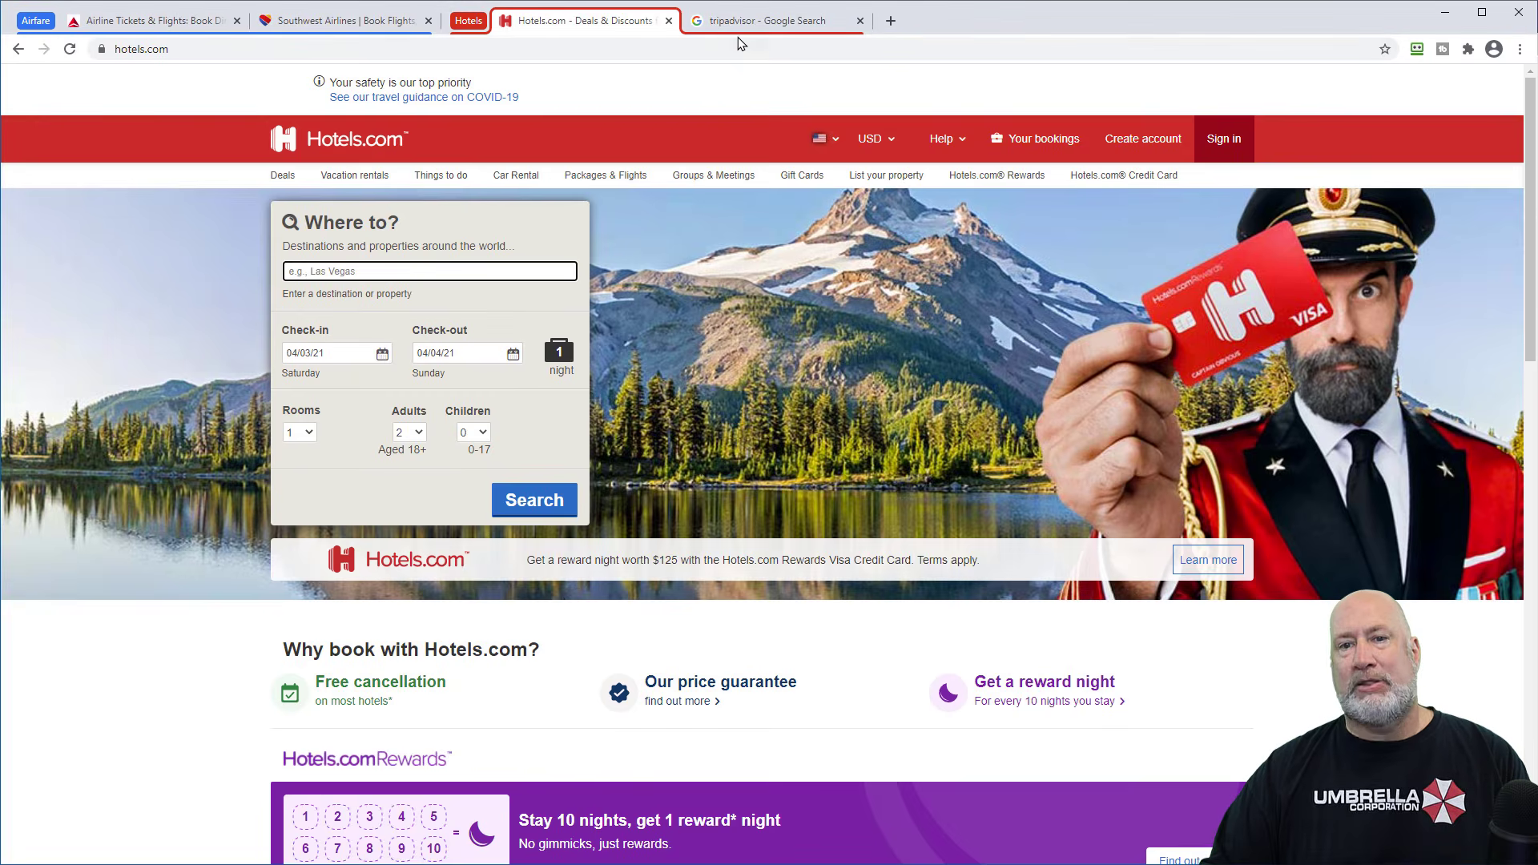